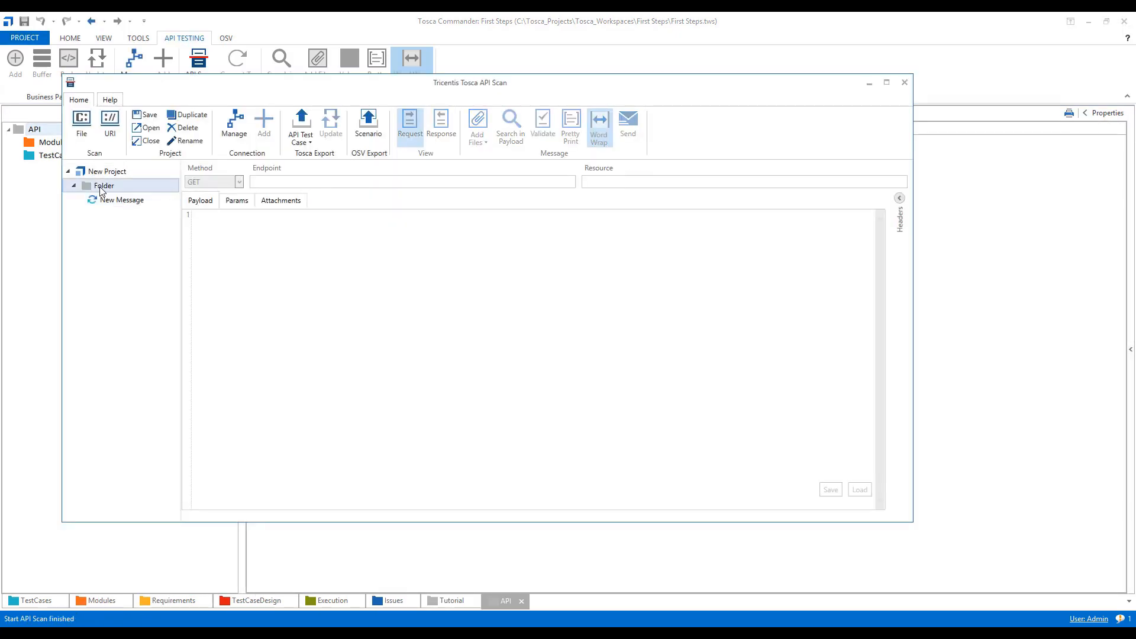
pyautogui.press('Delete')
pyautogui.click(119, 123)
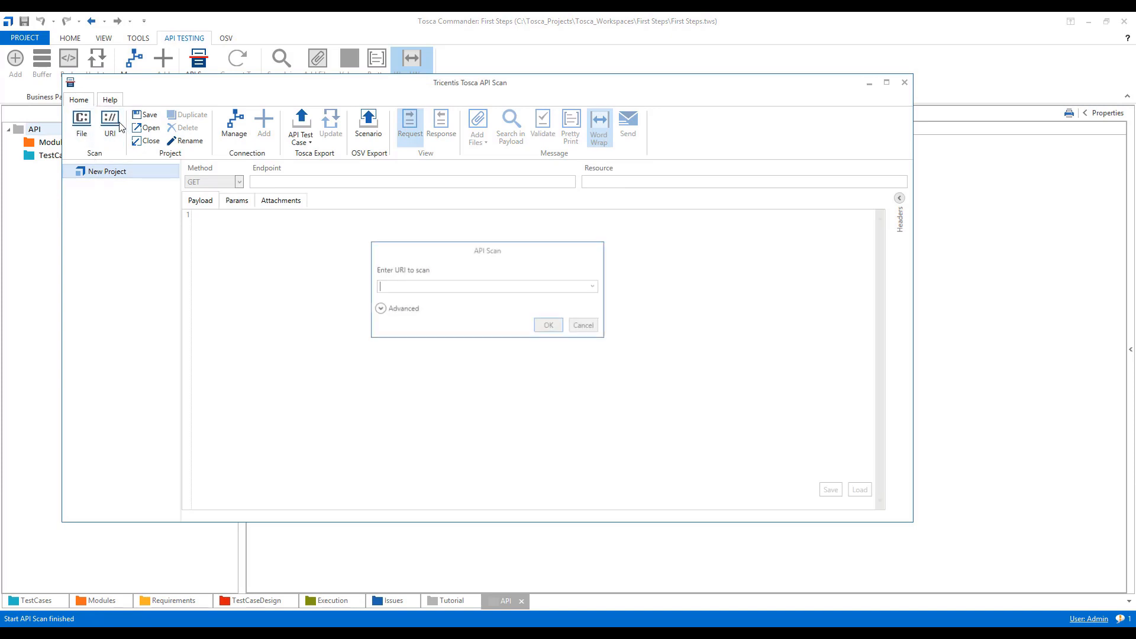
pyautogui.write('https://petstore.swagger.io/v2/swagger.json')
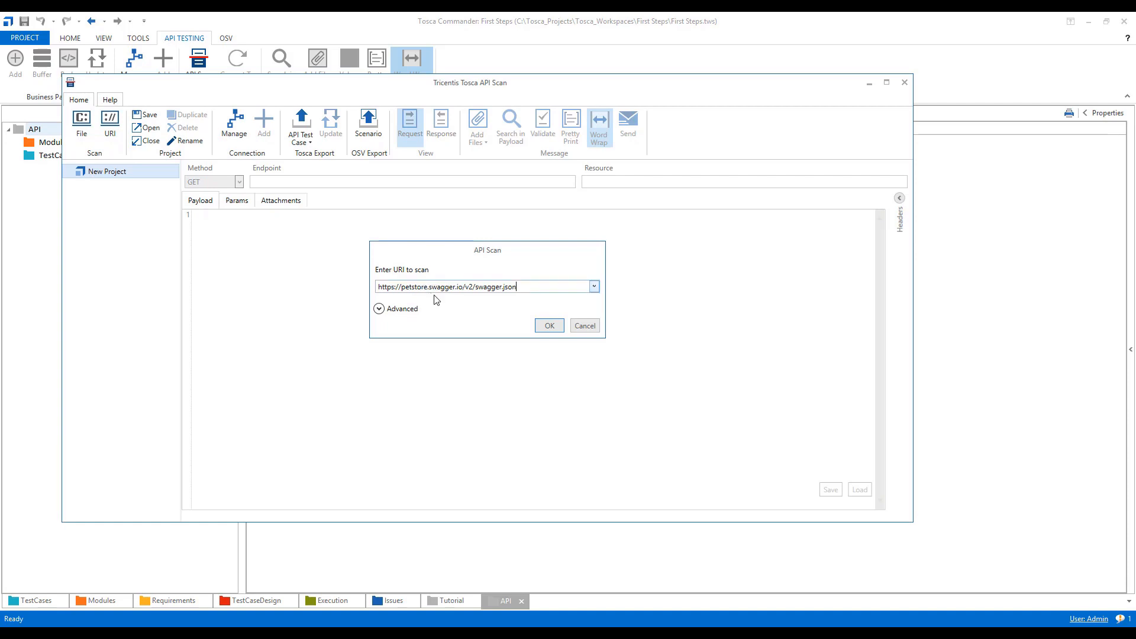
pyautogui.click(540, 329)
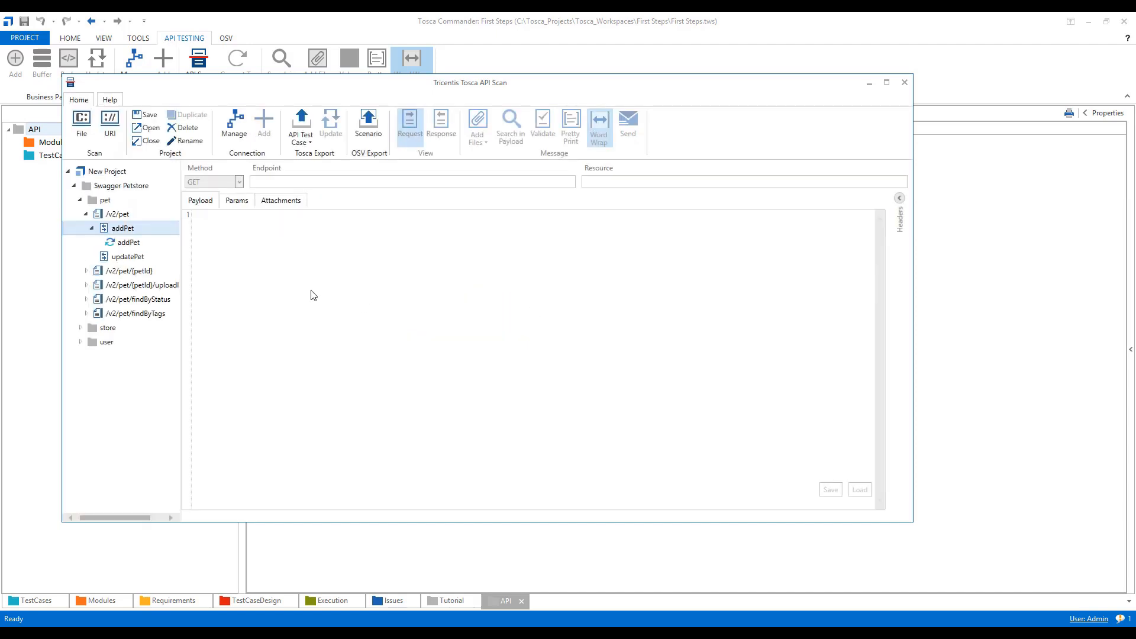
# View the addPet request and delete the store and user folders from the Swagger Petstore project
pyautogui.click(123, 244)
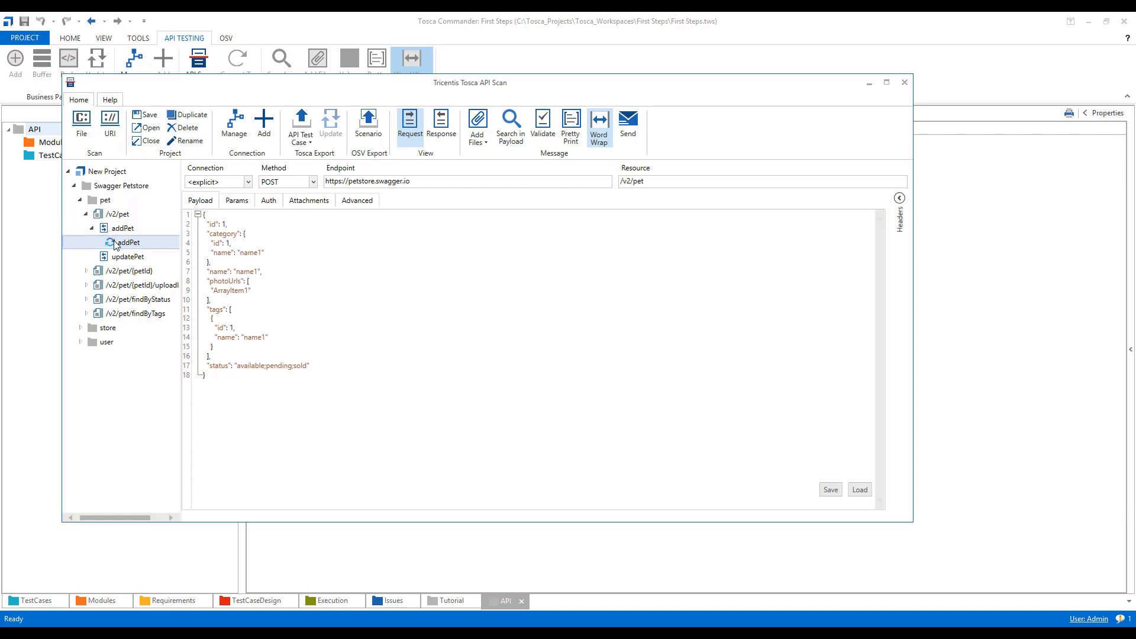
pyautogui.click(94, 329)
pyautogui.press('Delete')
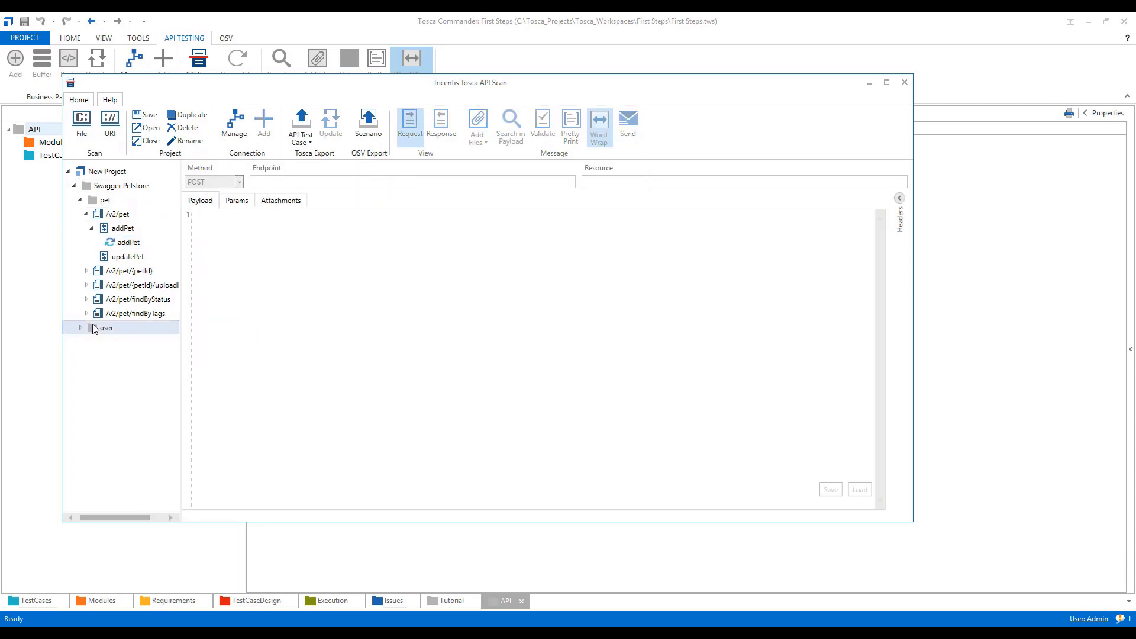
pyautogui.press('Delete')
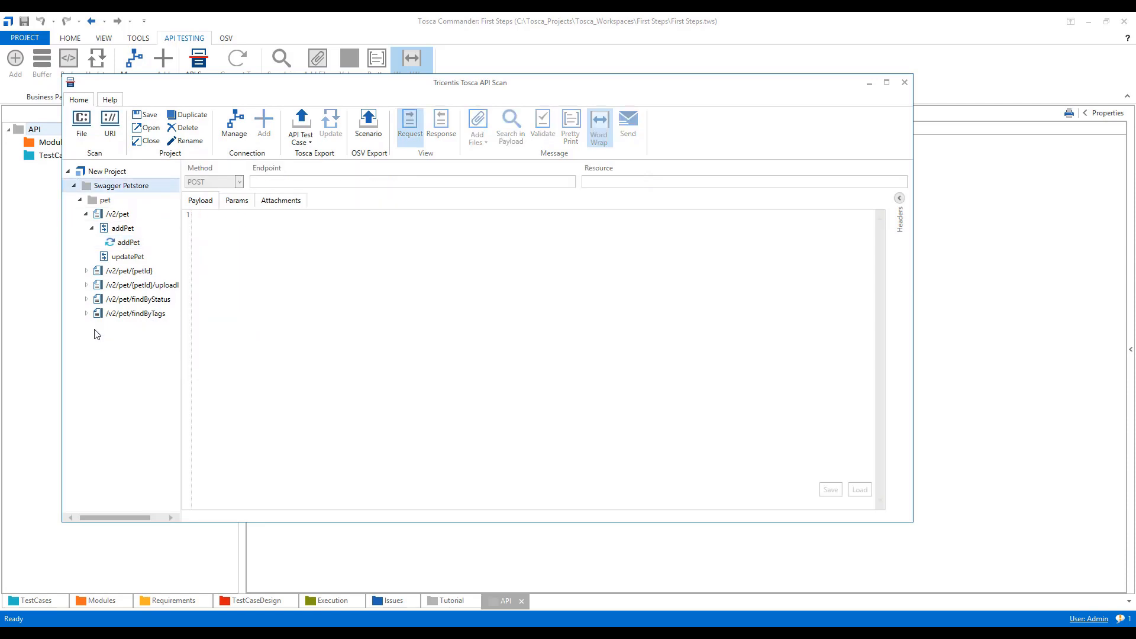
# View the addPet request and the findPetsByStatus request under /v2/pet/findByStatus
pyautogui.click(115, 243)
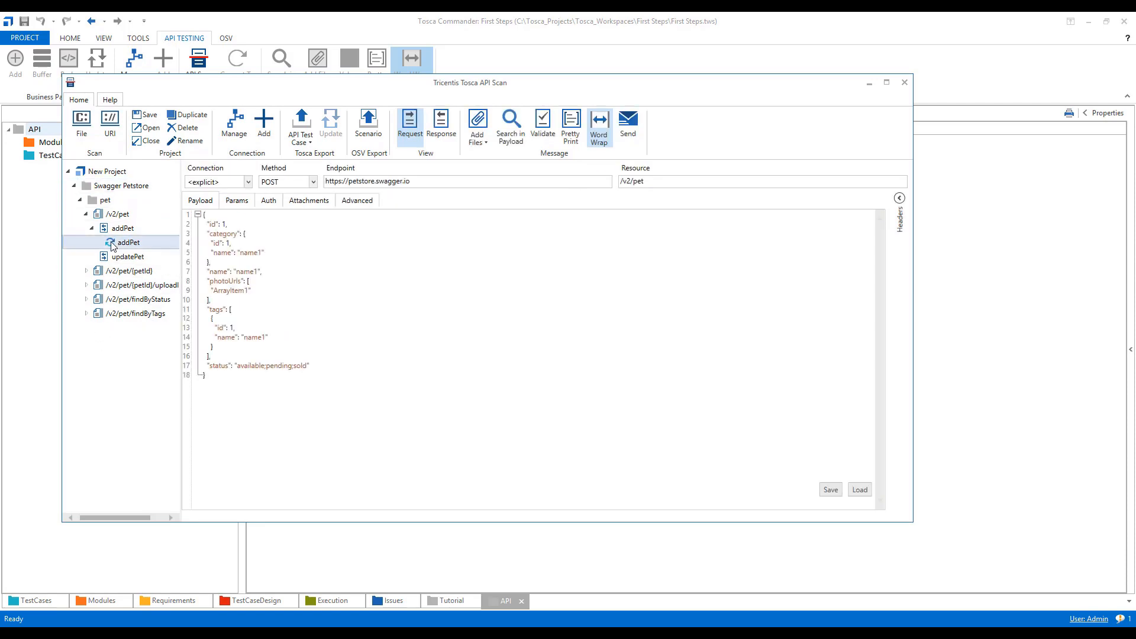
pyautogui.click(86, 299)
pyautogui.click(143, 327)
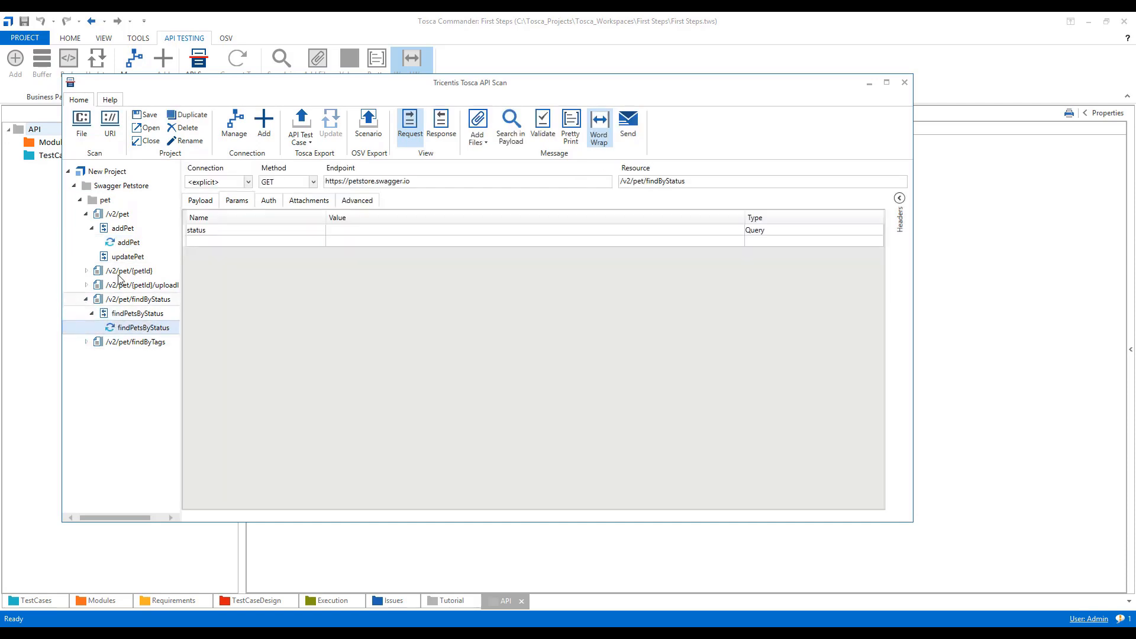
# In the addPet request payload, set every id to 123 and every name to Puppy
pyautogui.click(120, 248)
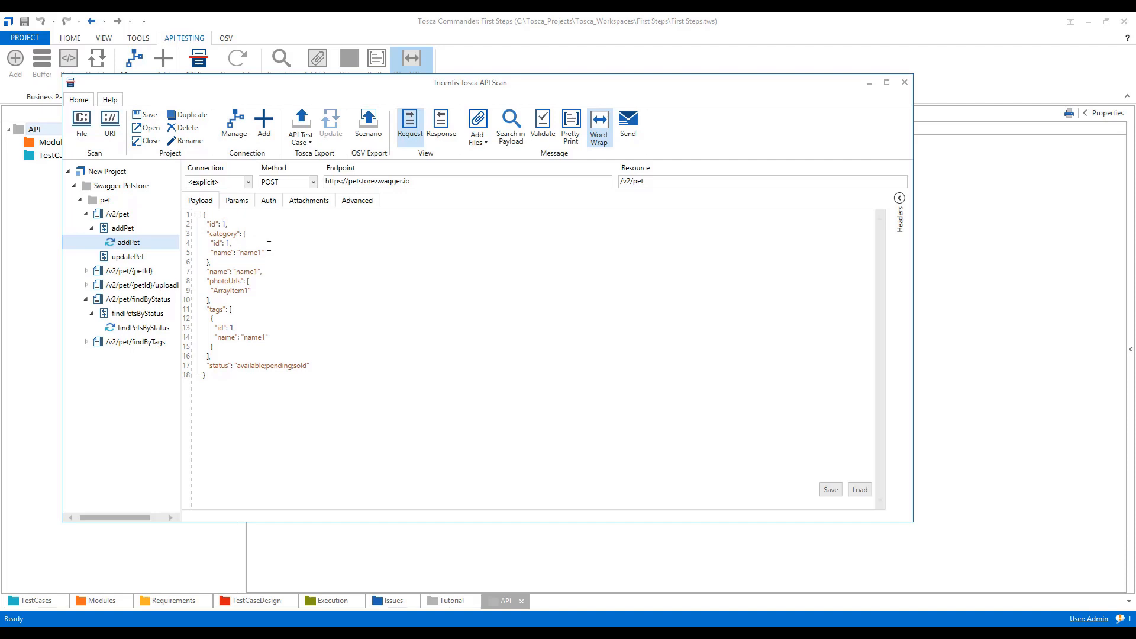
pyautogui.write('23')
pyautogui.doubleClick(250, 253)
pyautogui.write('P')
pyautogui.doubleClick(251, 271)
pyautogui.write('Puppy123')
pyautogui.doubleClick(256, 338)
pyautogui.write('P')
# Set the status in the addPet payload to Present and send the request
pyautogui.moveTo(237, 367); pyautogui.dragTo(305, 365)
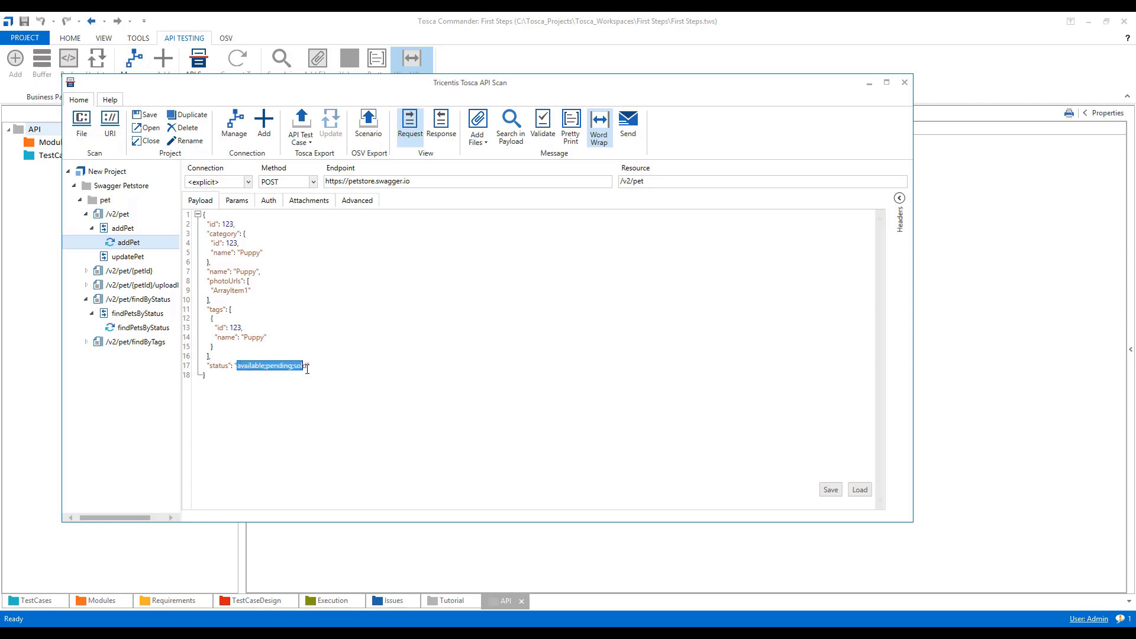
pyautogui.write('Present')
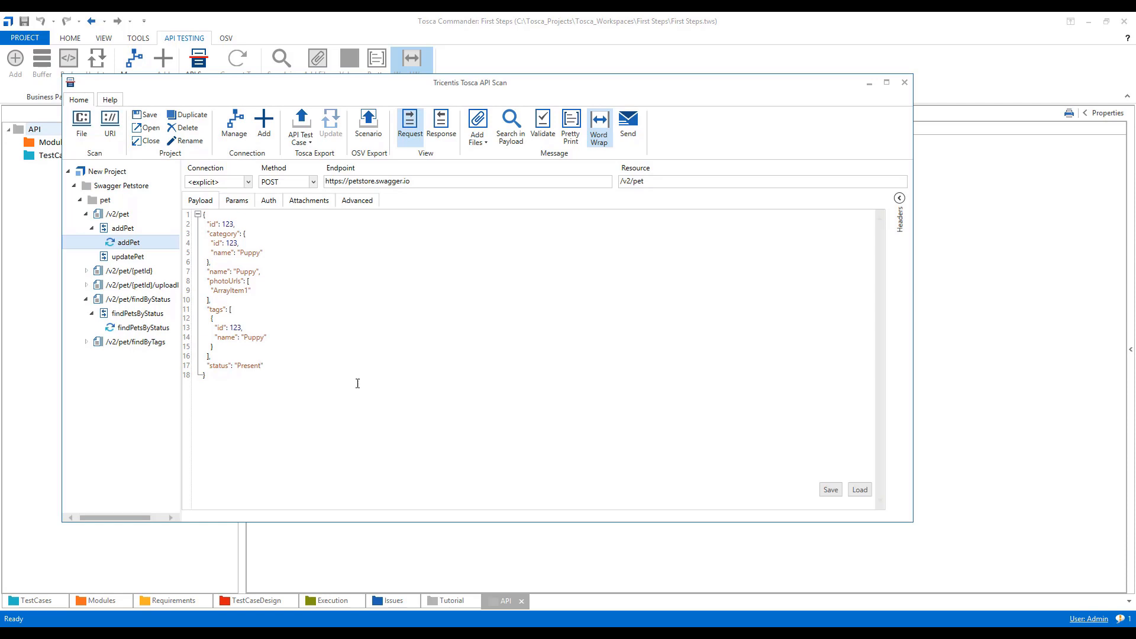
pyautogui.click(631, 129)
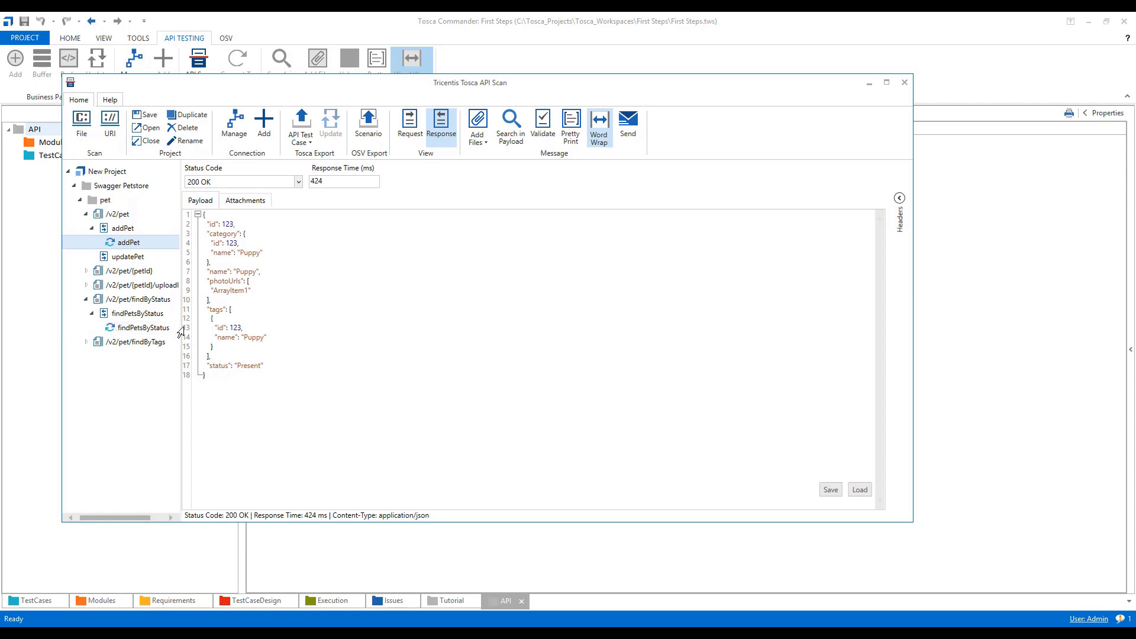
# Set the status query parameter of the findPetsByStatus request to Present and send the request
pyautogui.click(134, 330)
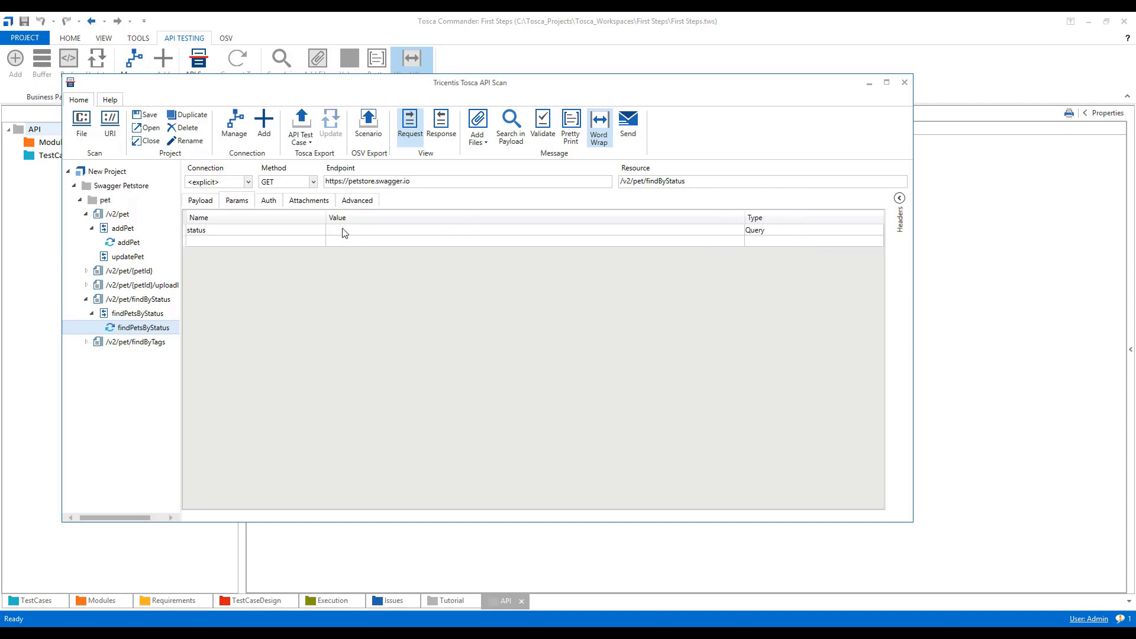
pyautogui.click(214, 232)
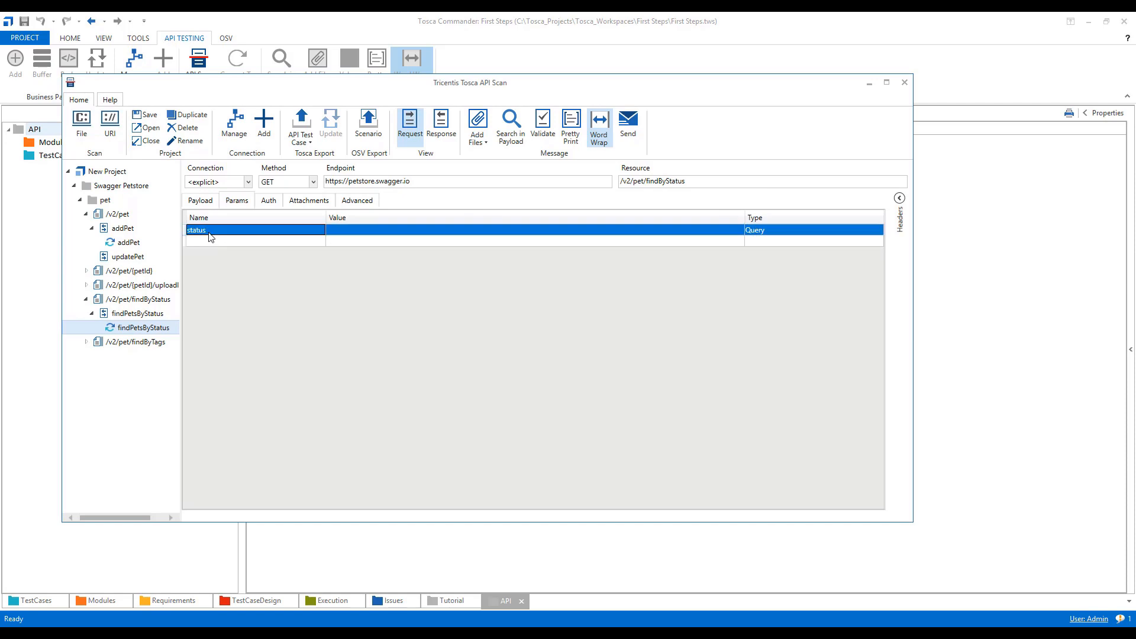
pyautogui.click(301, 232)
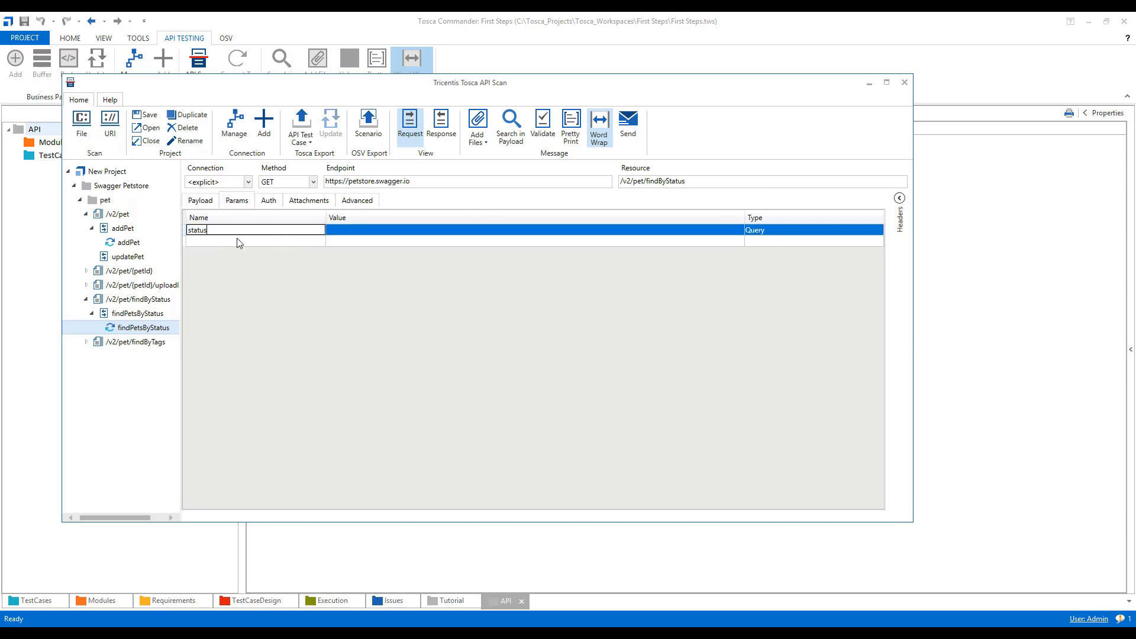
pyautogui.click(348, 232)
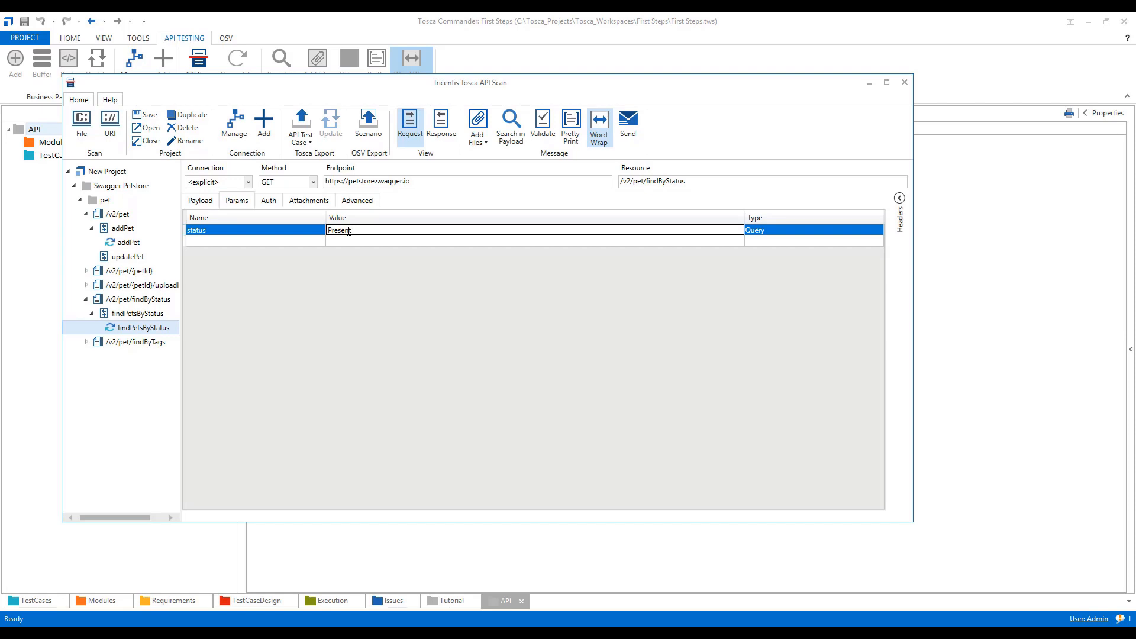
pyautogui.click(626, 133)
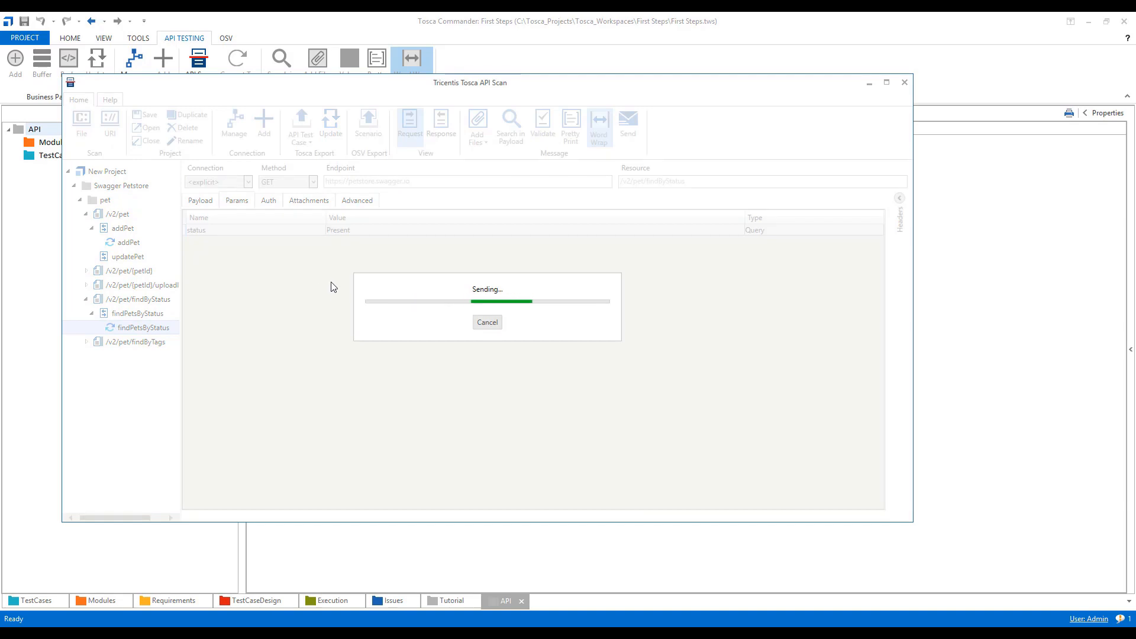
# Examine the pets returned by findPetsByStatus and highlight the entry with id 123
pyautogui.scroll(-2, 333, 293)
pyautogui.scroll(2, 333, 292)
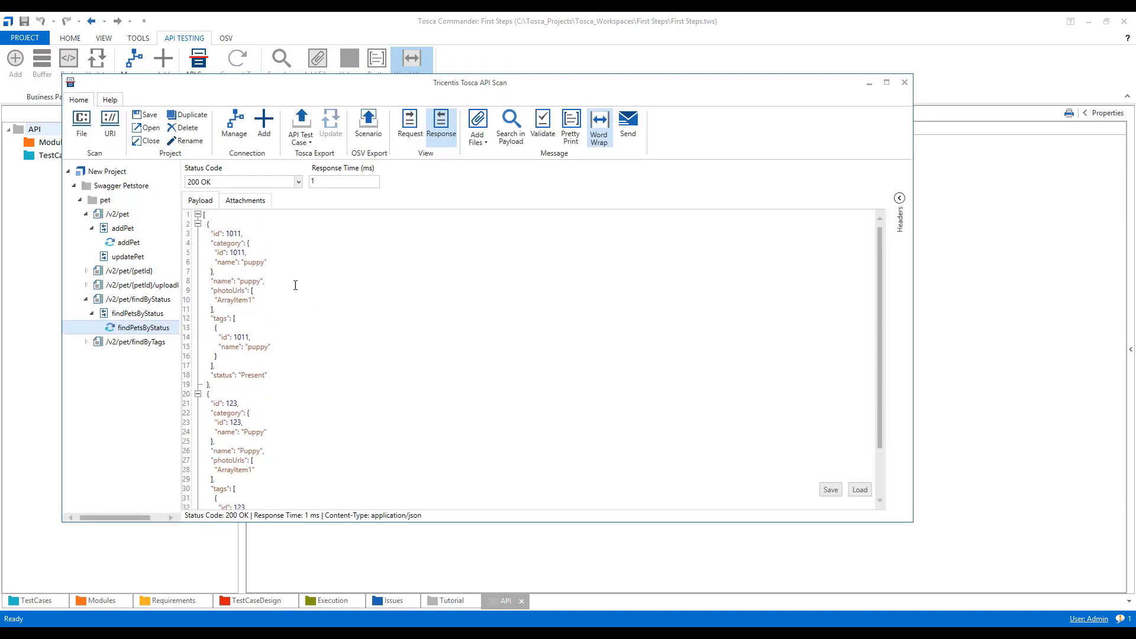
pyautogui.scroll(-2, 320, 410)
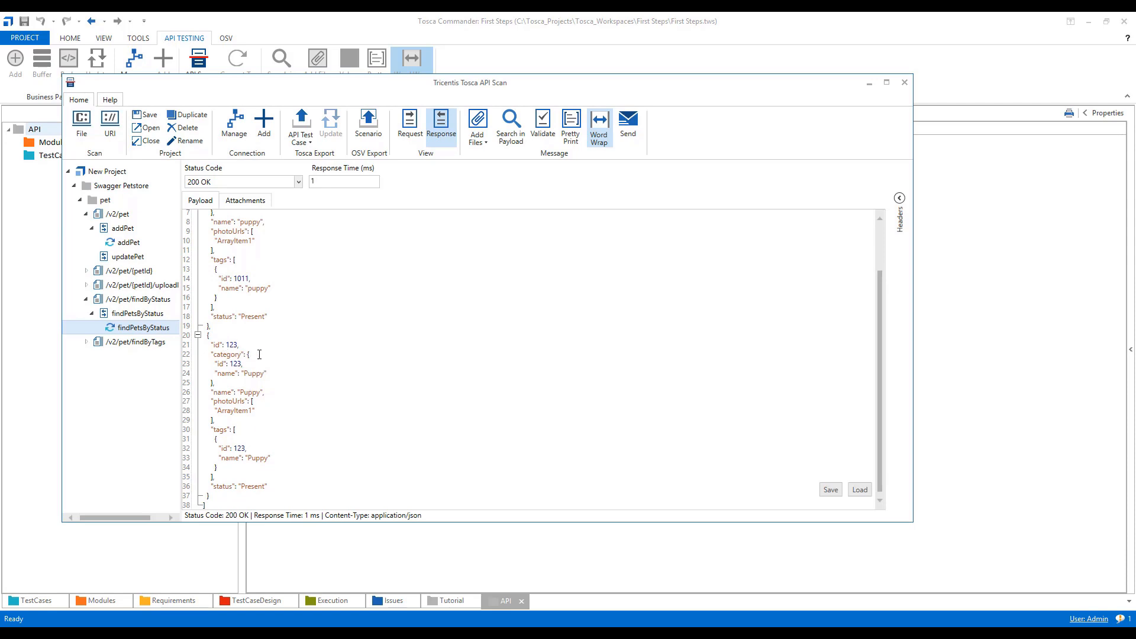
pyautogui.moveTo(206, 336); pyautogui.dragTo(271, 501)
pyautogui.click(293, 474)
# Export the addPet and findPetsByStatus requests together as an API Test Case and dock the ApiScan_Import window in Tosca Commander
pyautogui.click(121, 242)
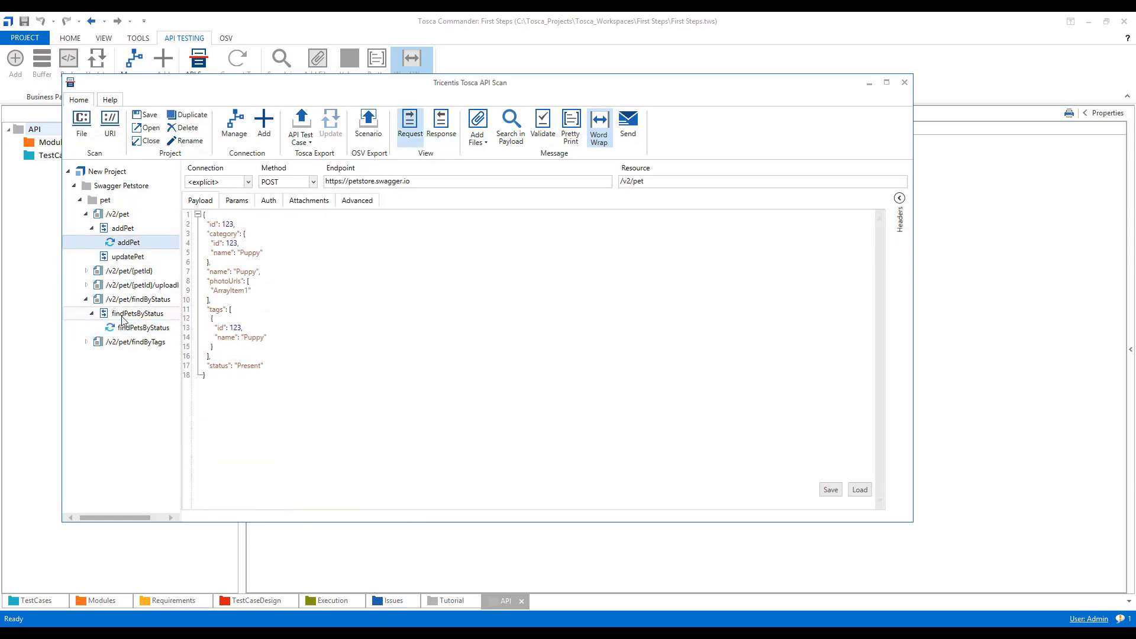
pyautogui.click(107, 330)
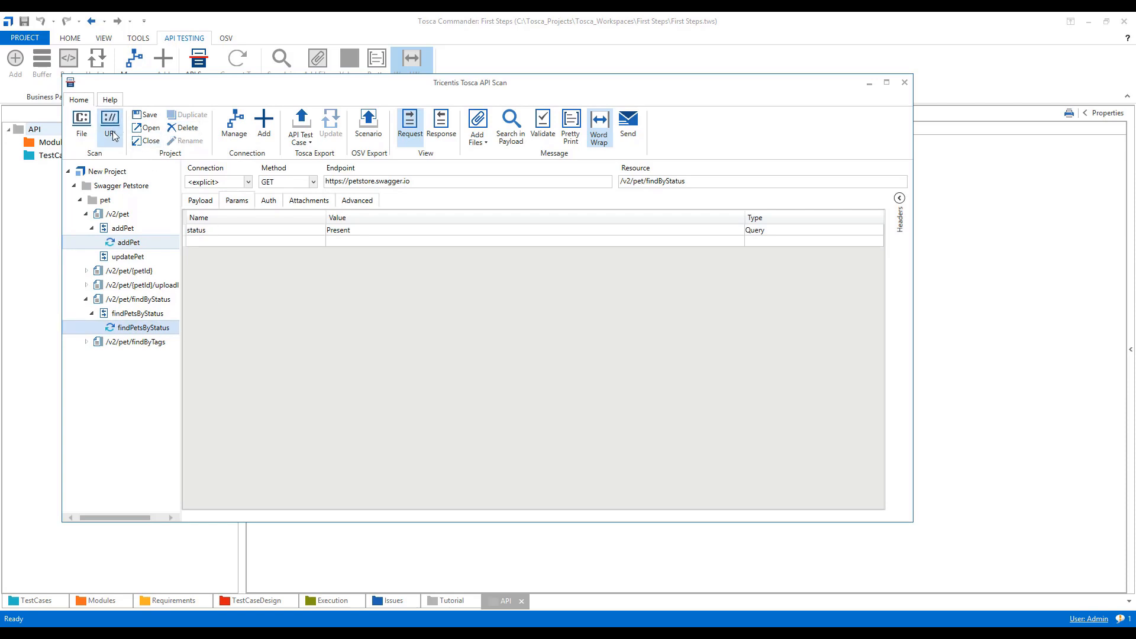
pyautogui.click(303, 144)
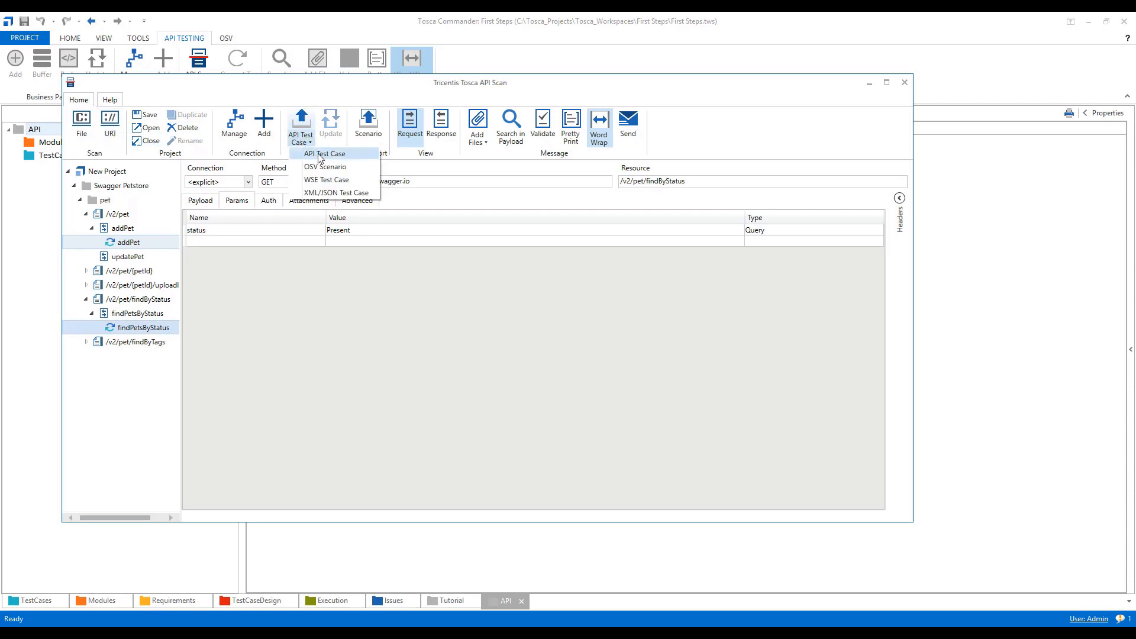
pyautogui.click(319, 154)
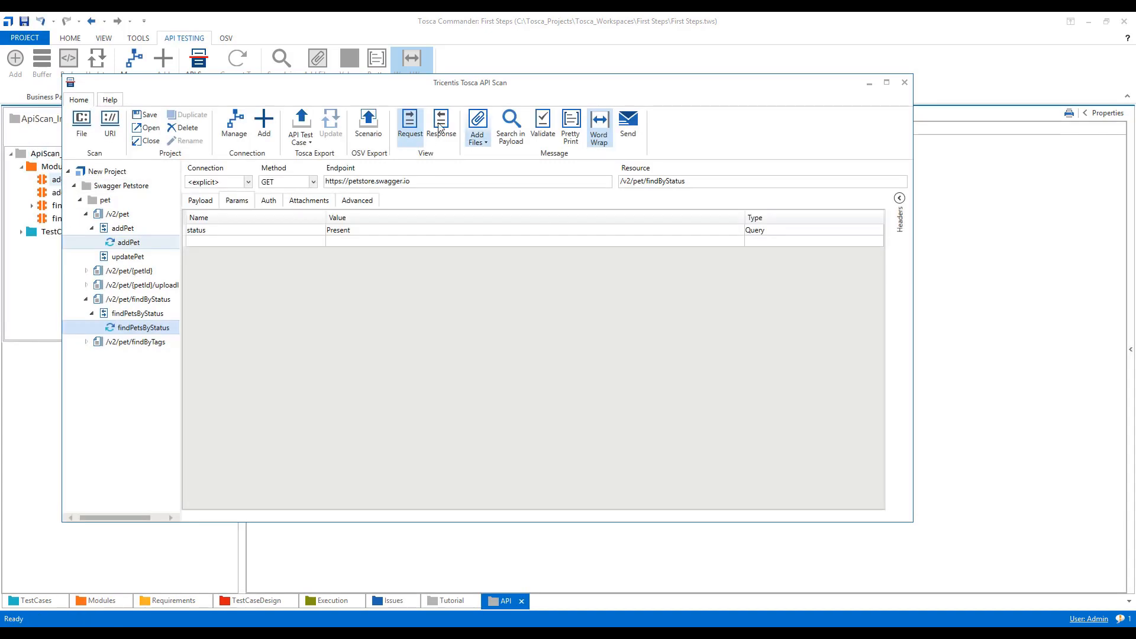
pyautogui.click(35, 122)
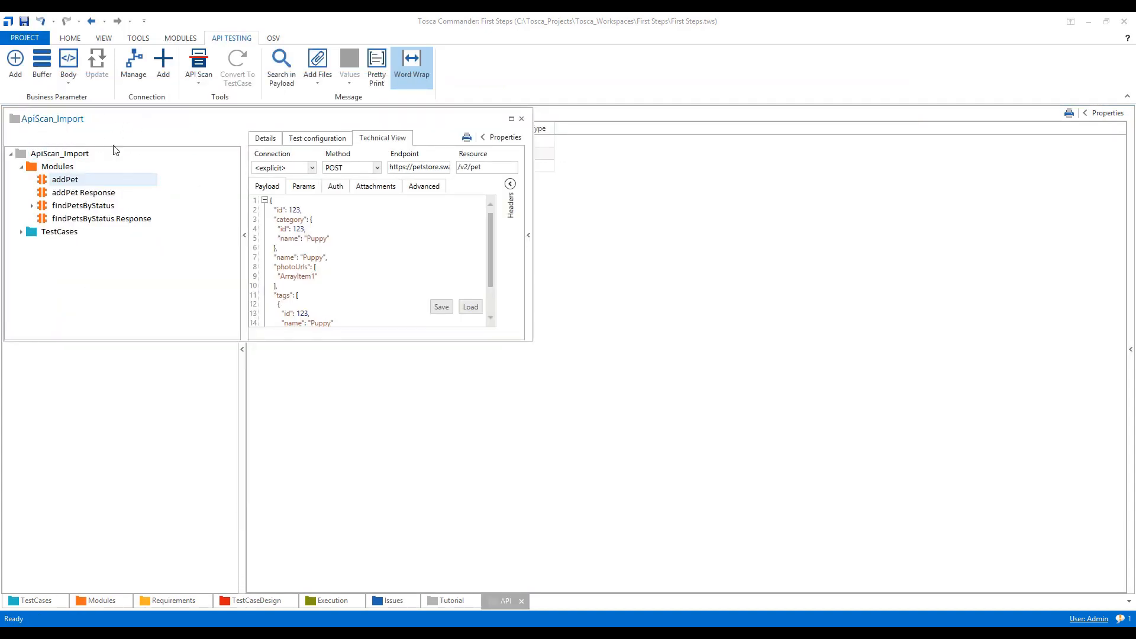
pyautogui.moveTo(64, 124); pyautogui.dragTo(568, 354)
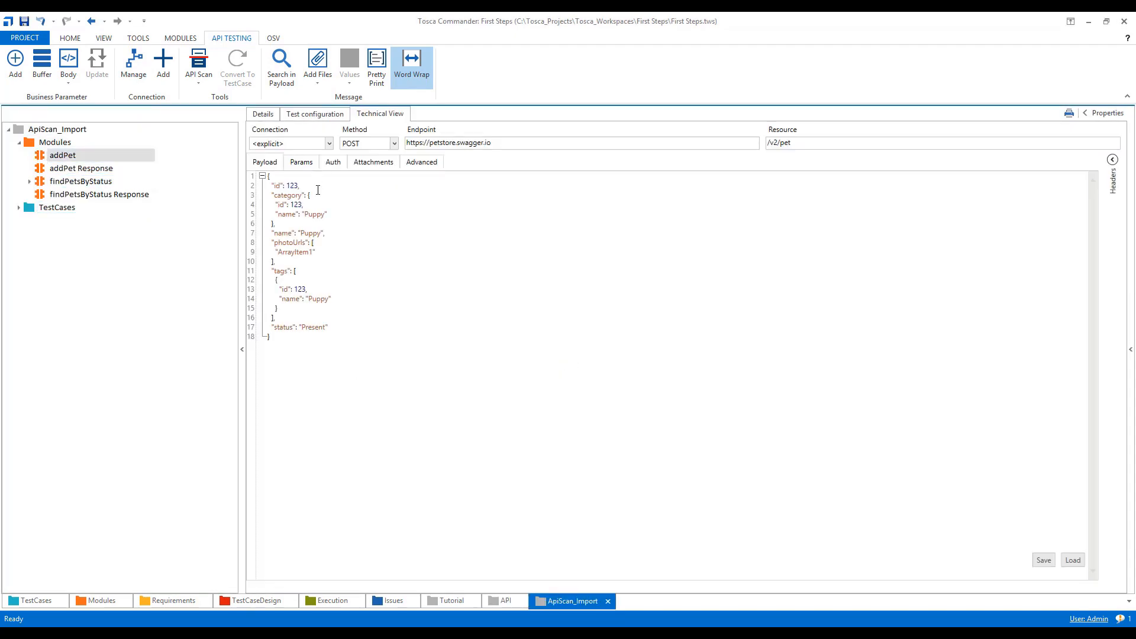
# Add business parameters for the entire payload of the addPet module and collapse the module
pyautogui.hotkey('ctrl', 'a')
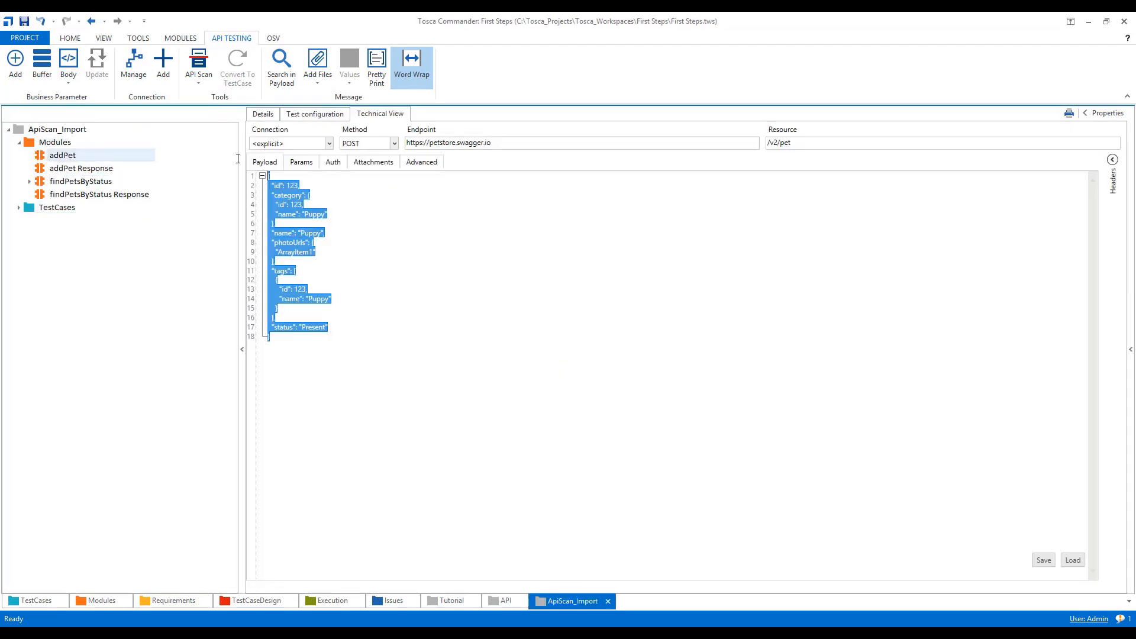
pyautogui.click(15, 62)
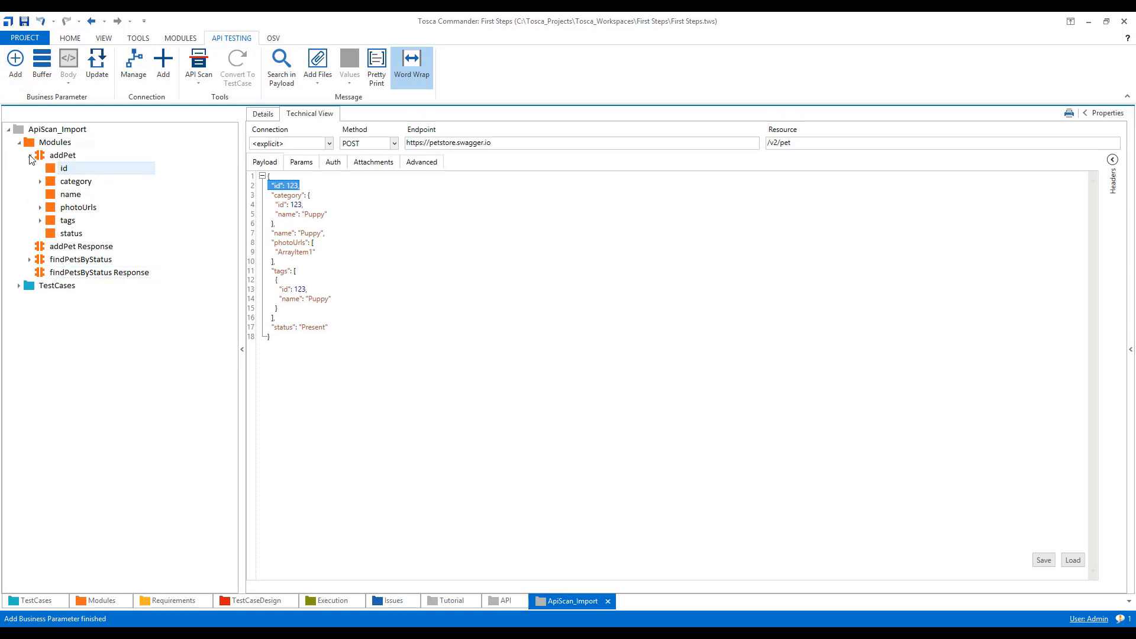
pyautogui.click(29, 155)
# Add a business parameter for the status code of the addPet Response module and collapse the module
pyautogui.click(41, 171)
pyautogui.click(289, 143)
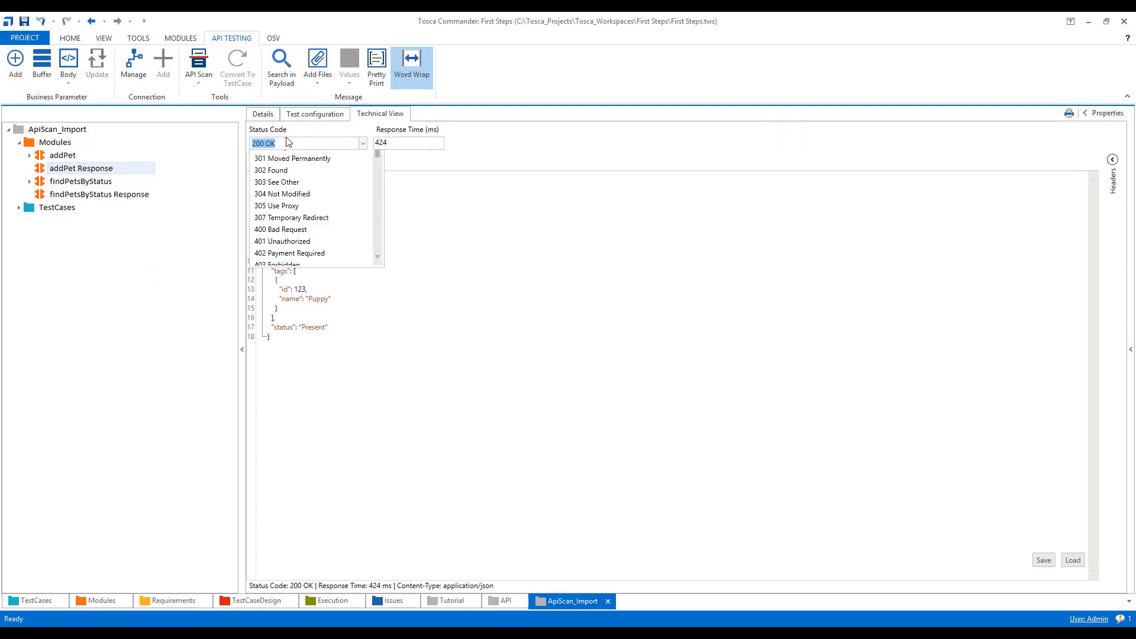
pyautogui.click(289, 143)
pyautogui.click(16, 62)
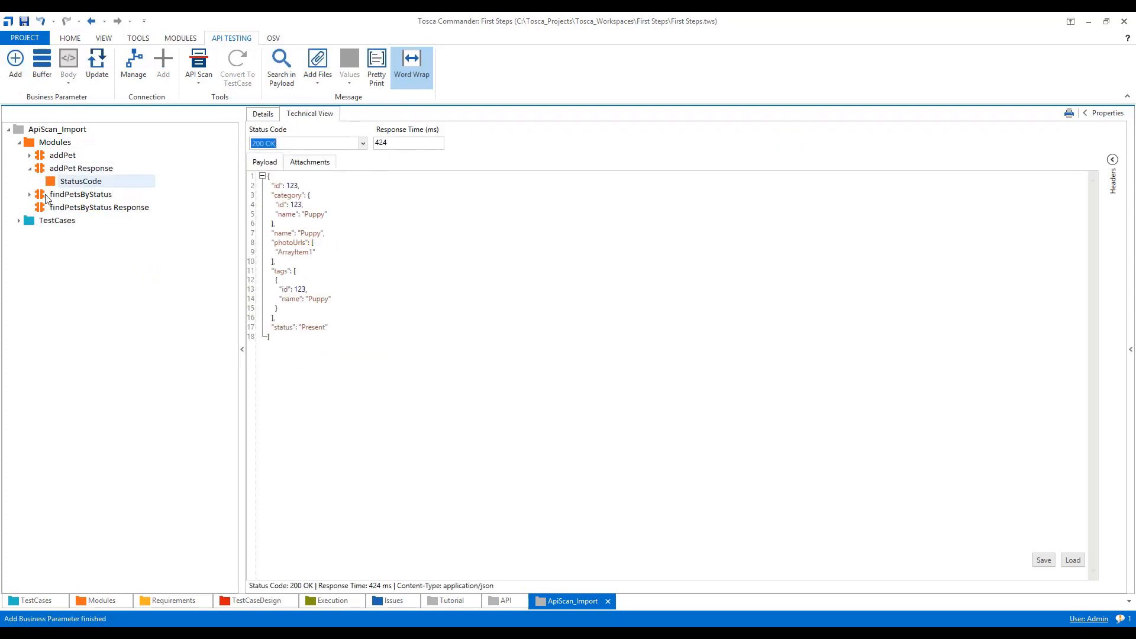
pyautogui.click(29, 168)
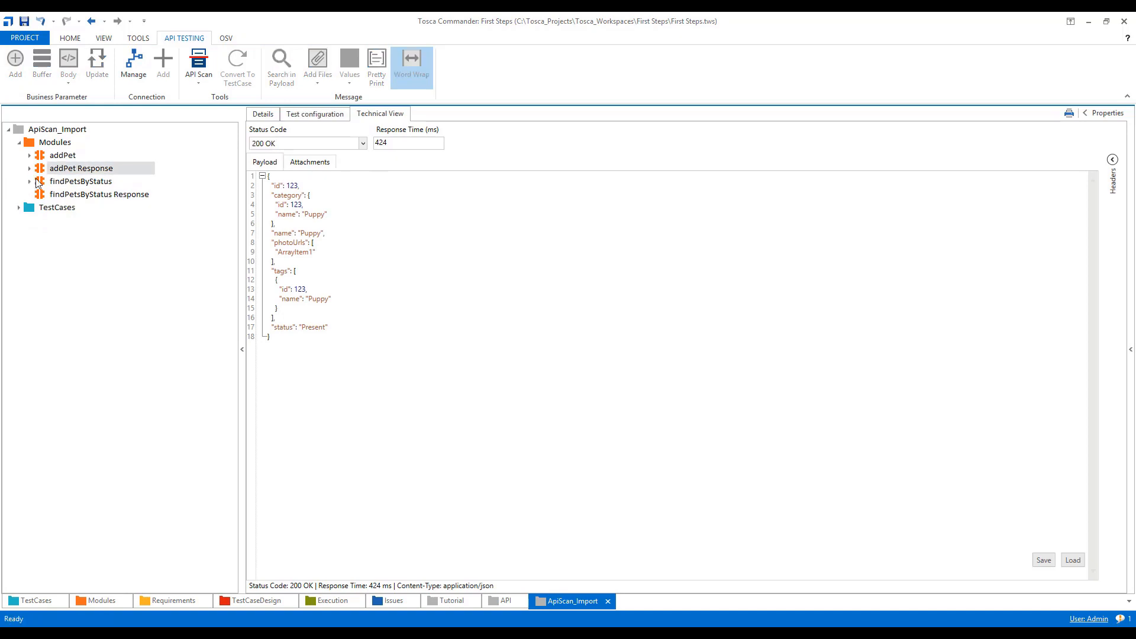
# Check the findPetsByStatus module's status query parameter and its matching business parameter
pyautogui.click(43, 181)
pyautogui.click(262, 193)
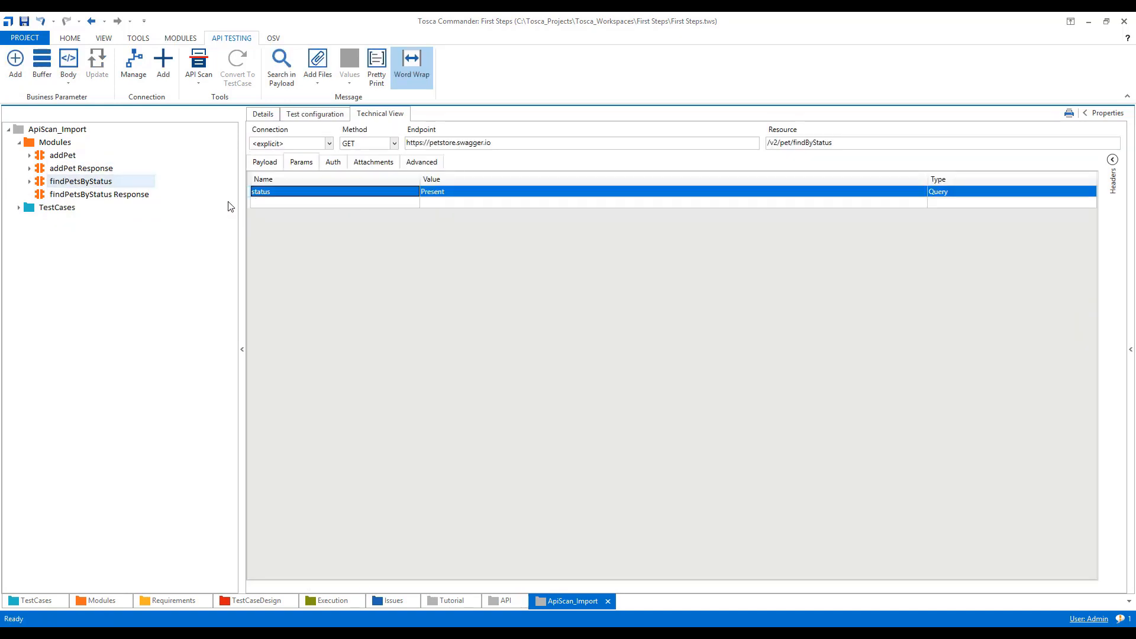
pyautogui.click(30, 181)
pyautogui.click(58, 196)
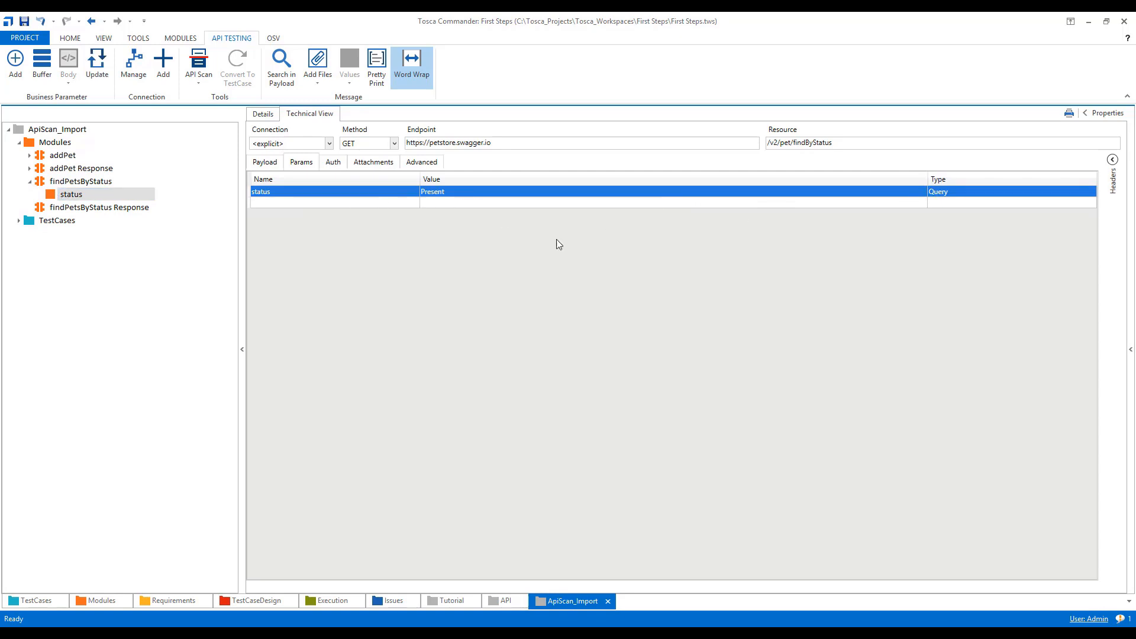
# Add business parameters for the pet item in the findPetsByStatus Response payload and collapse both findPetsByStatus modules
pyautogui.click(130, 208)
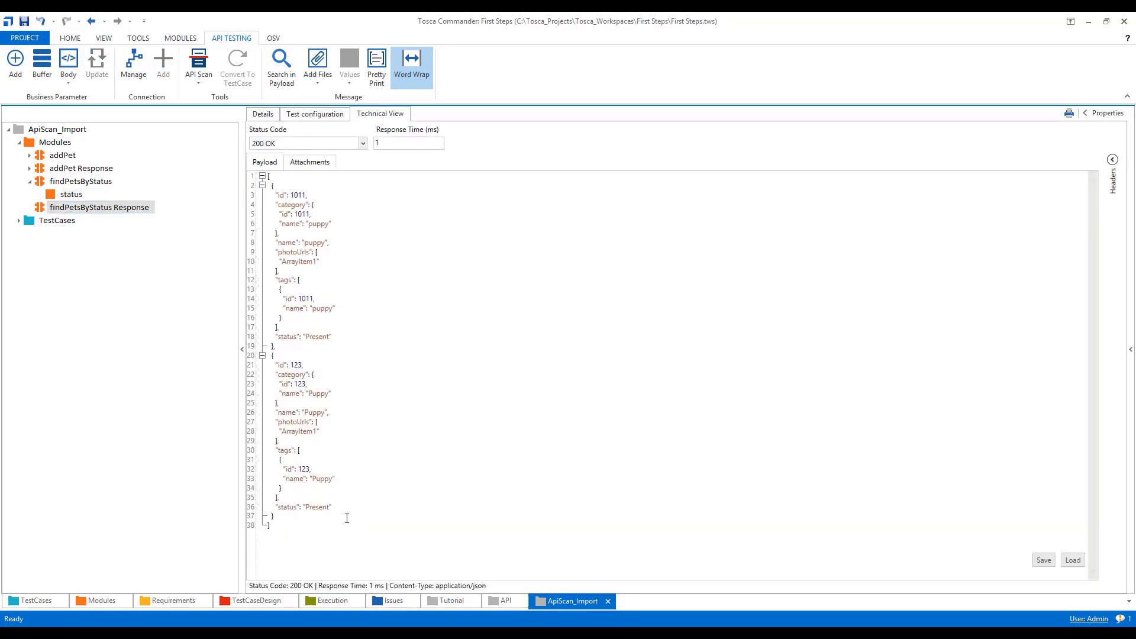
pyautogui.moveTo(297, 527); pyautogui.dragTo(267, 361)
pyautogui.click(15, 61)
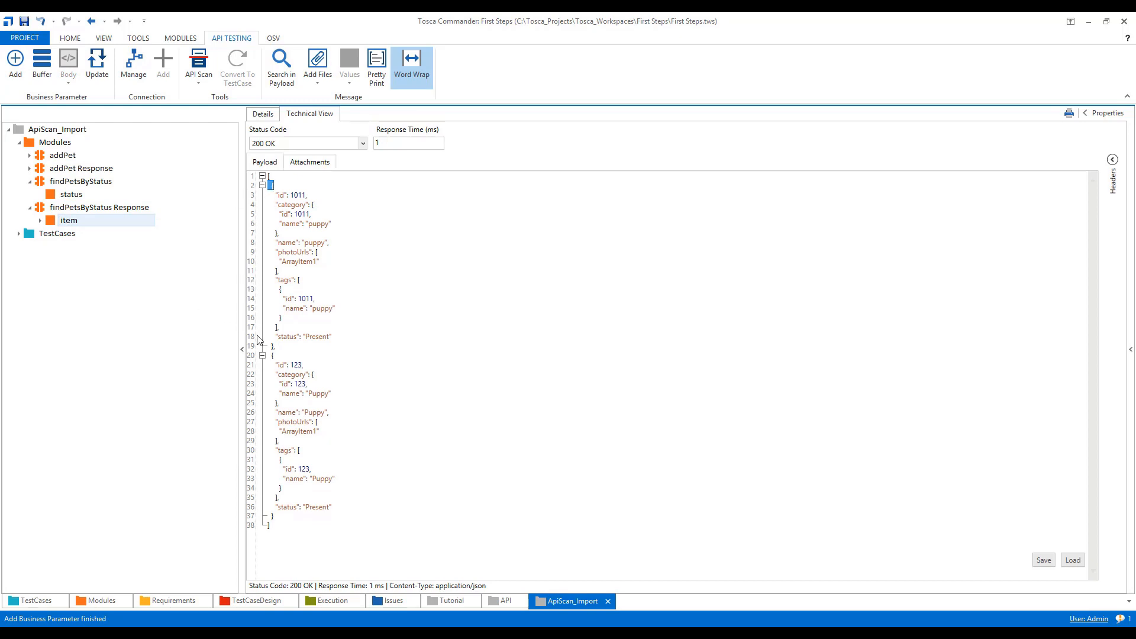
pyautogui.click(29, 208)
pyautogui.click(29, 181)
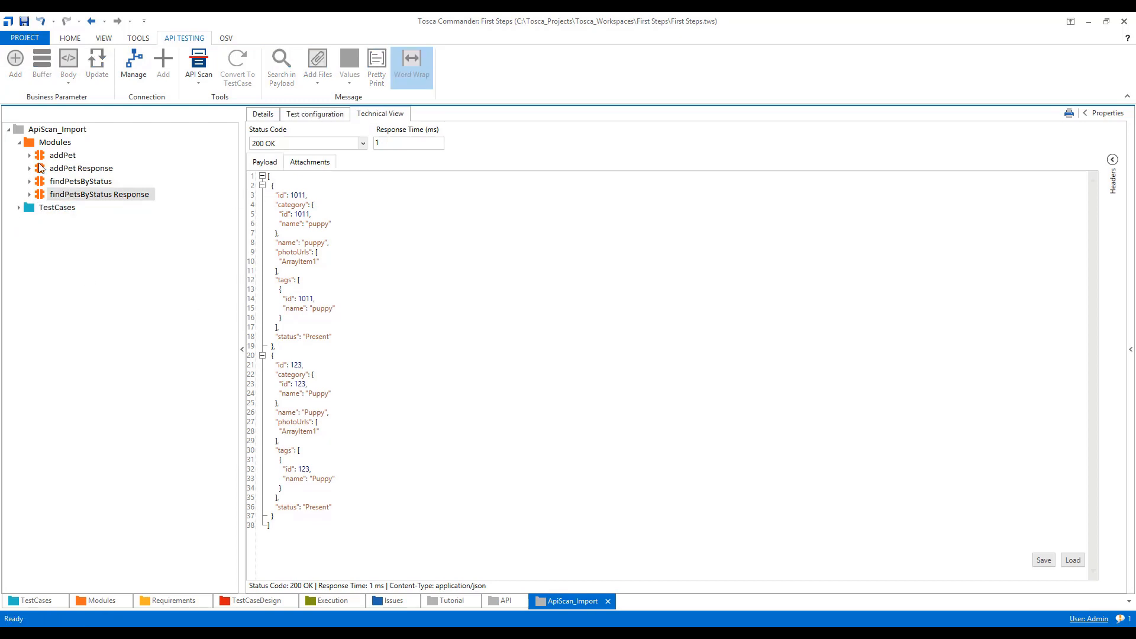
# Create default values for the addPet and addPet Response test steps in the addPet test case
pyautogui.click(19, 143)
pyautogui.click(19, 155)
pyautogui.click(56, 168)
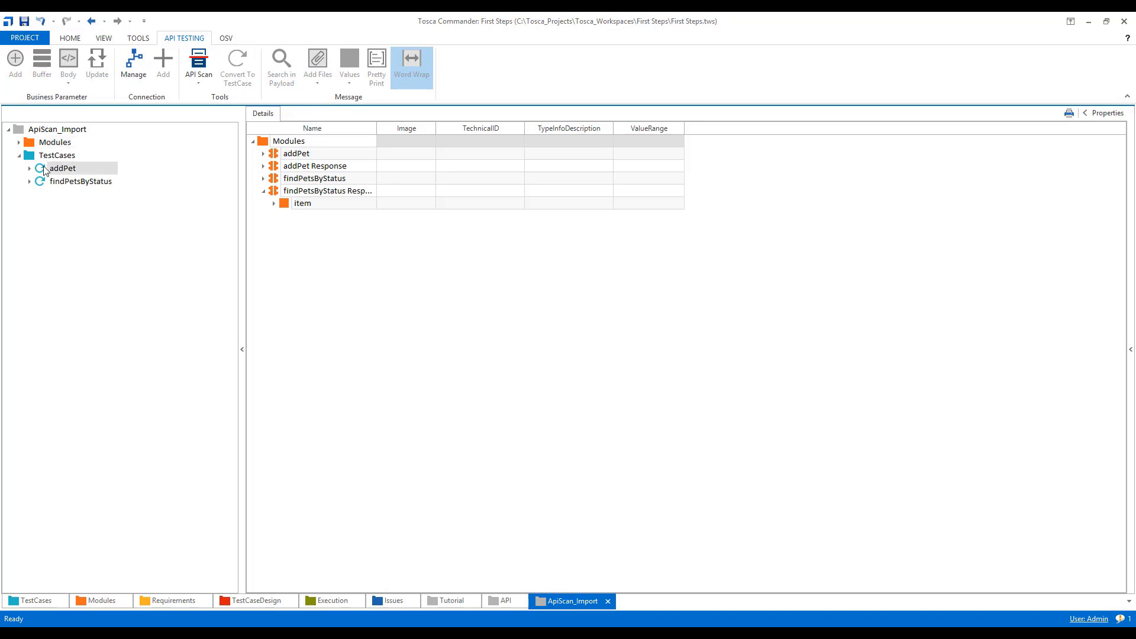
pyautogui.click(264, 139)
pyautogui.press('+')
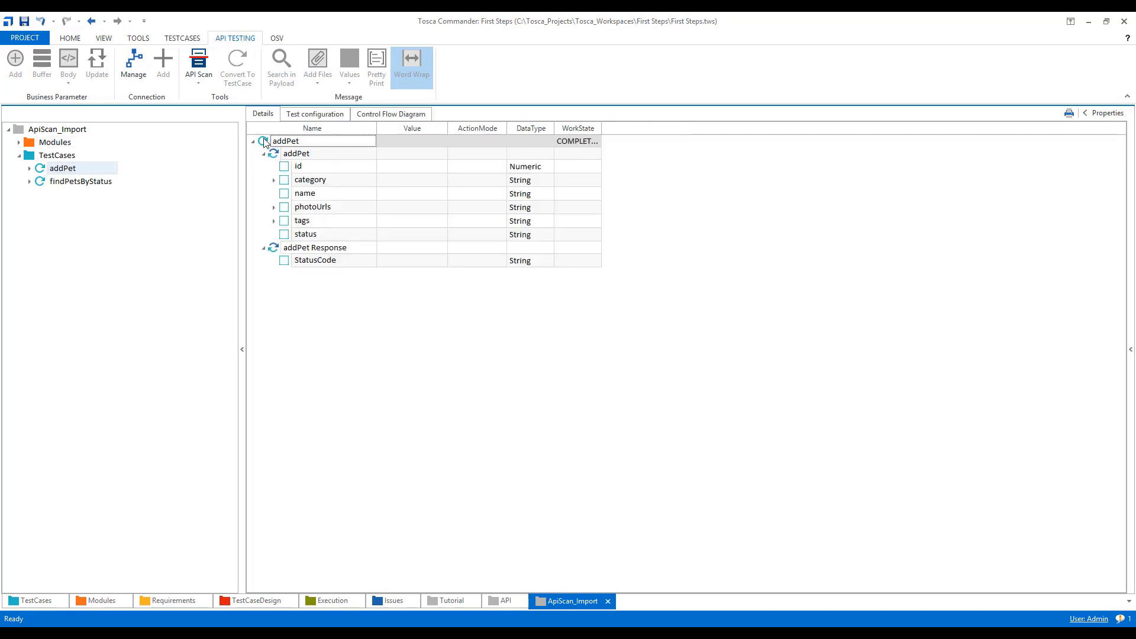
pyautogui.click(283, 154)
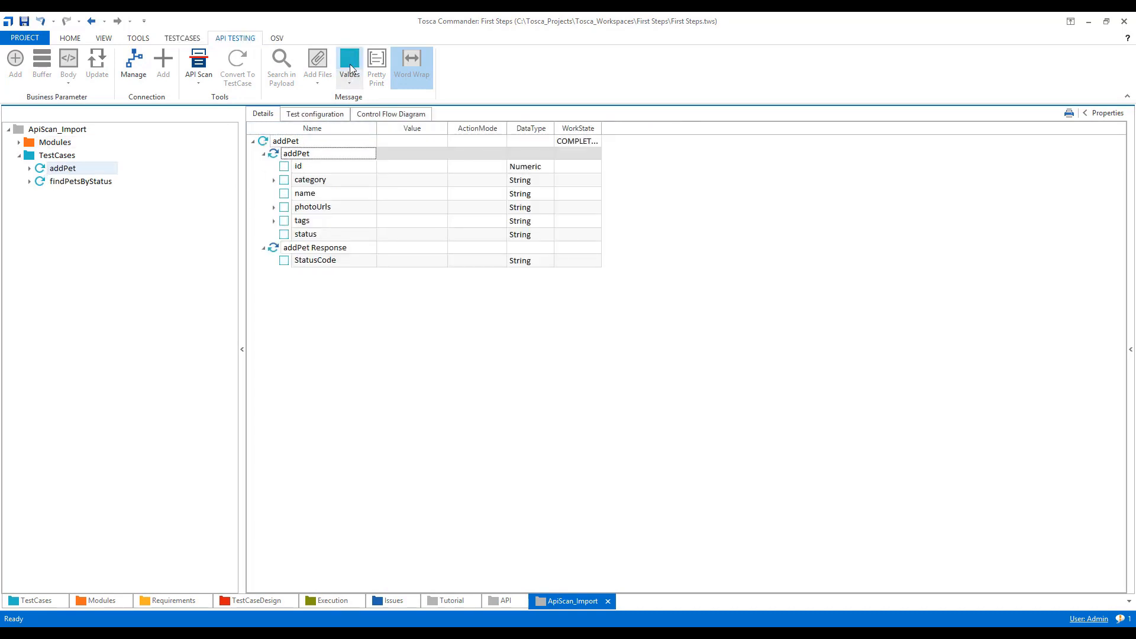
pyautogui.click(349, 63)
pyautogui.click(283, 251)
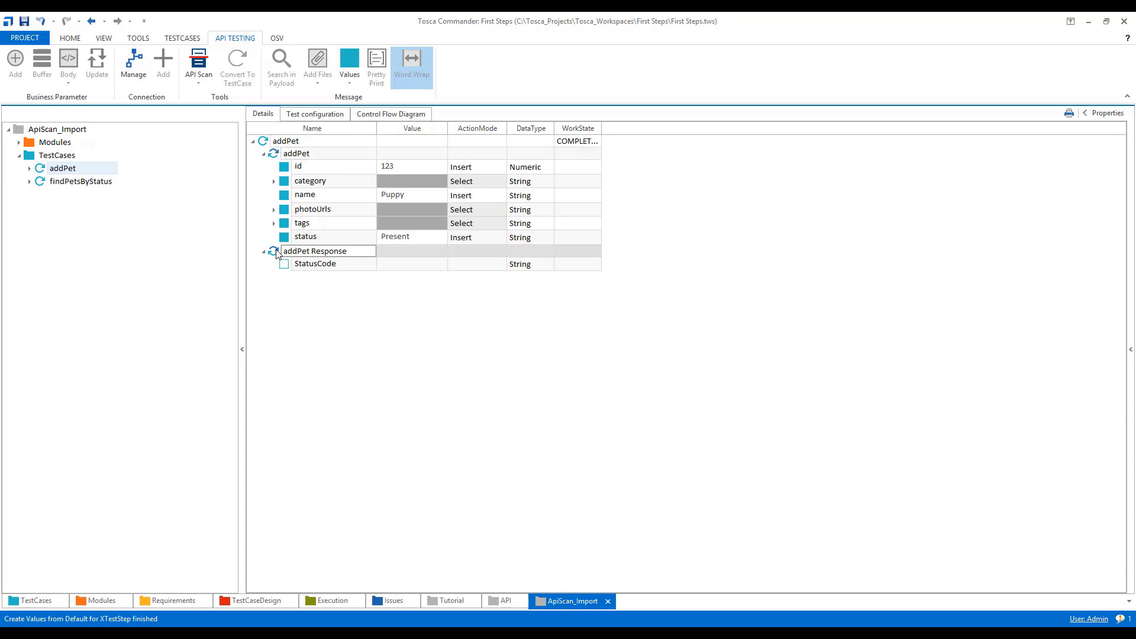
pyautogui.click(350, 62)
# Create default values for the findPetsByStatus and findPetsByStatus Response test steps in the findPetsByStatus test case
pyautogui.click(53, 183)
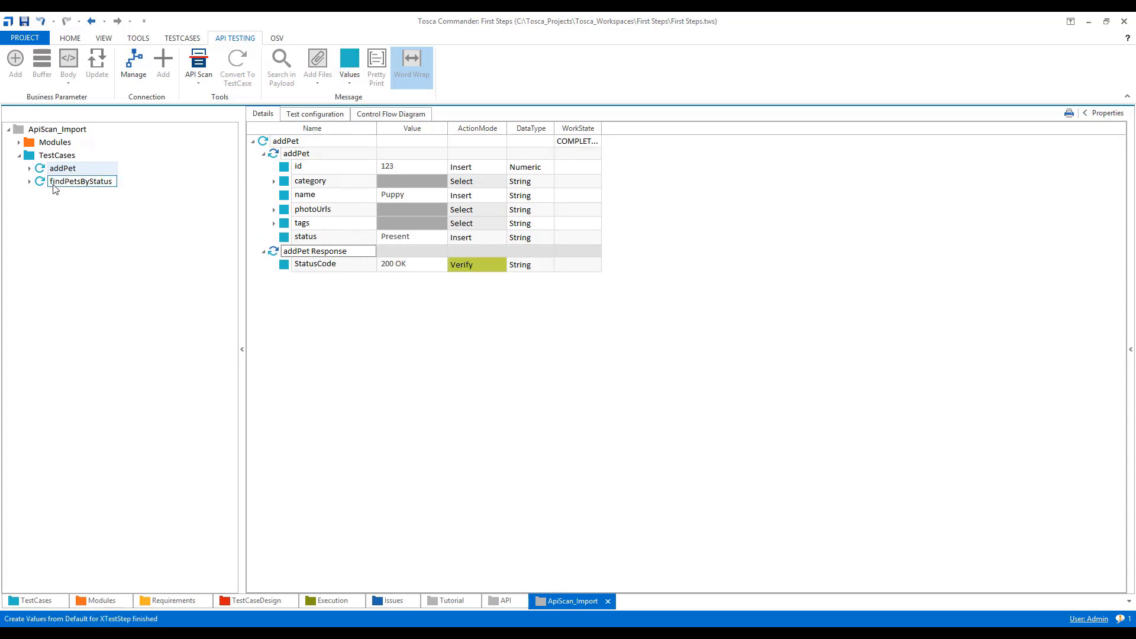
pyautogui.click(266, 141)
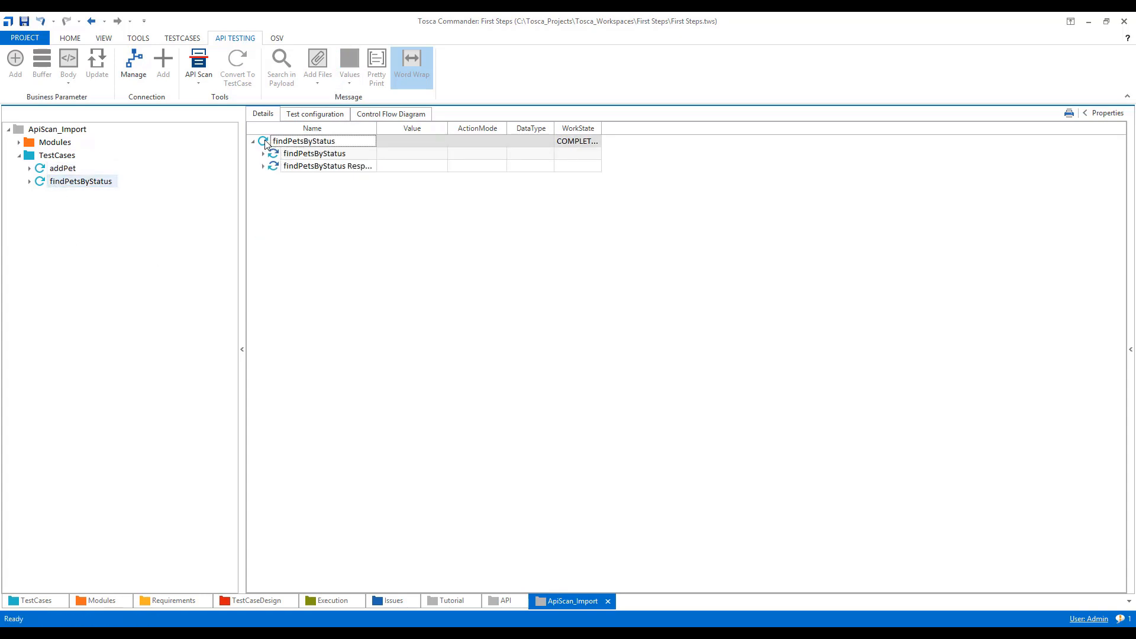
pyautogui.press('*')
pyautogui.click(281, 155)
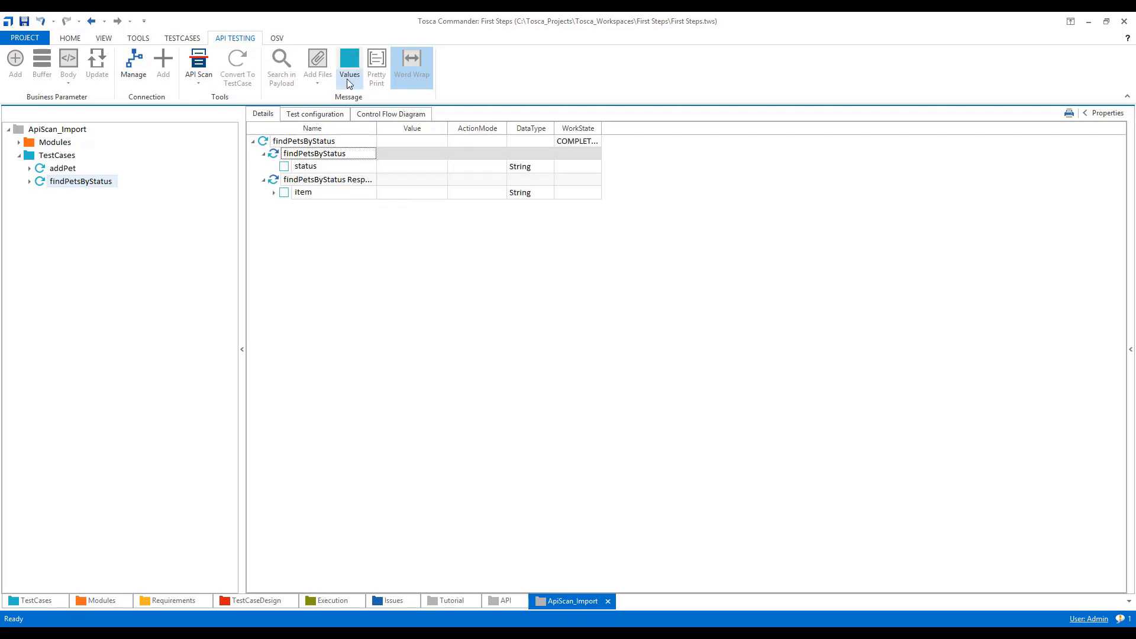
pyautogui.click(350, 62)
pyautogui.click(271, 181)
pyautogui.click(350, 62)
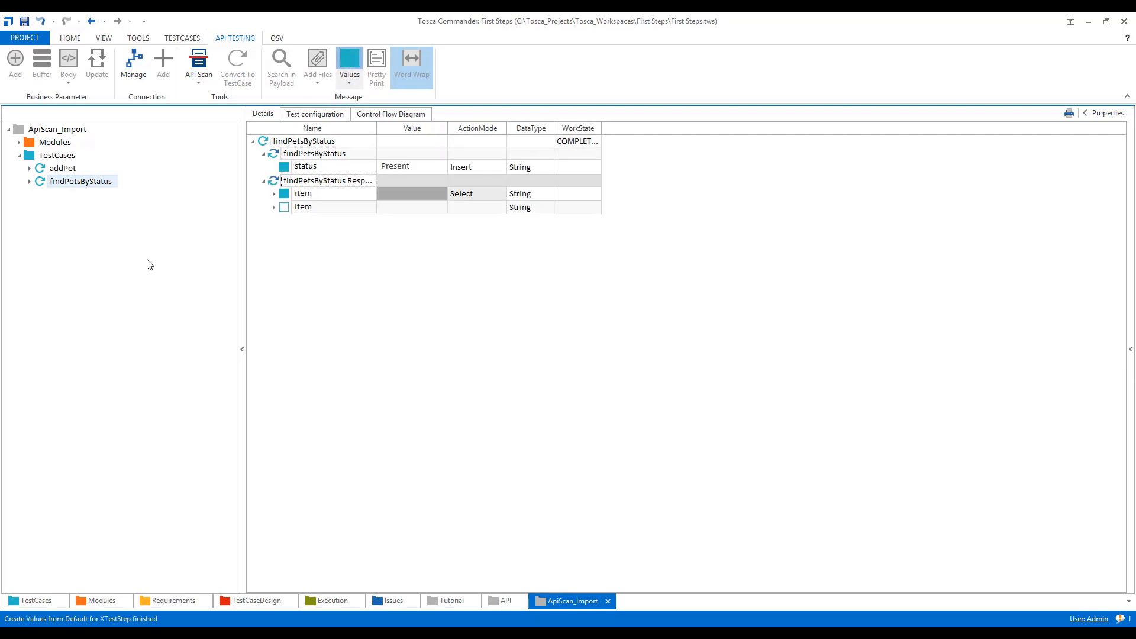
# Run the addPet and findPetsByStatus test cases together in the ScratchBook
pyautogui.click(40, 168)
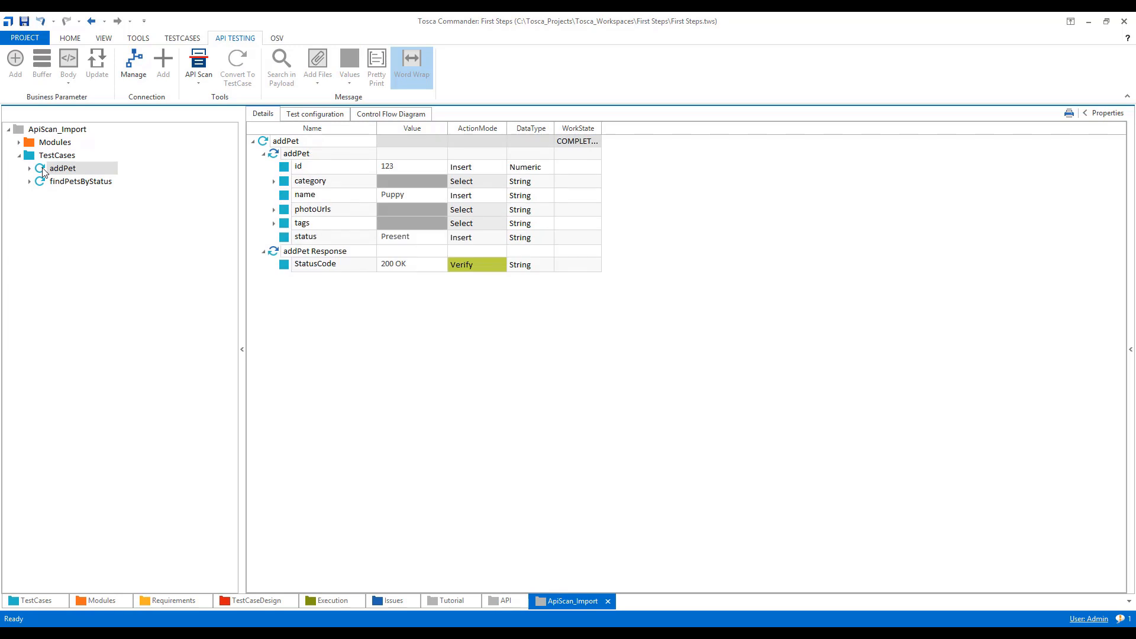
pyautogui.click(49, 182)
pyautogui.rightClick(43, 169)
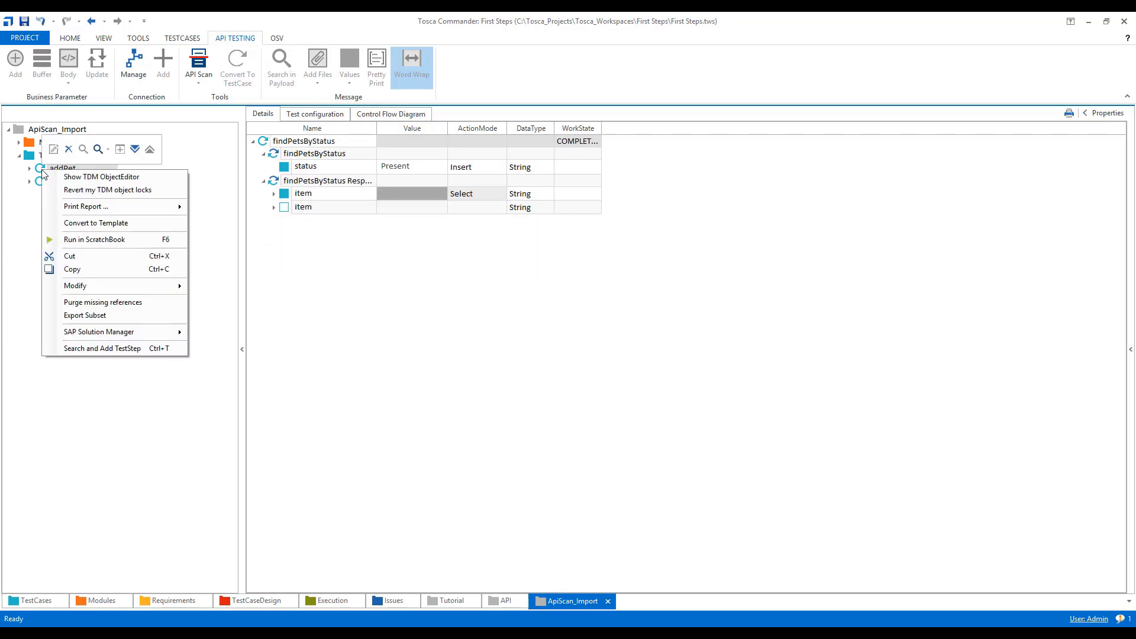
pyautogui.click(75, 240)
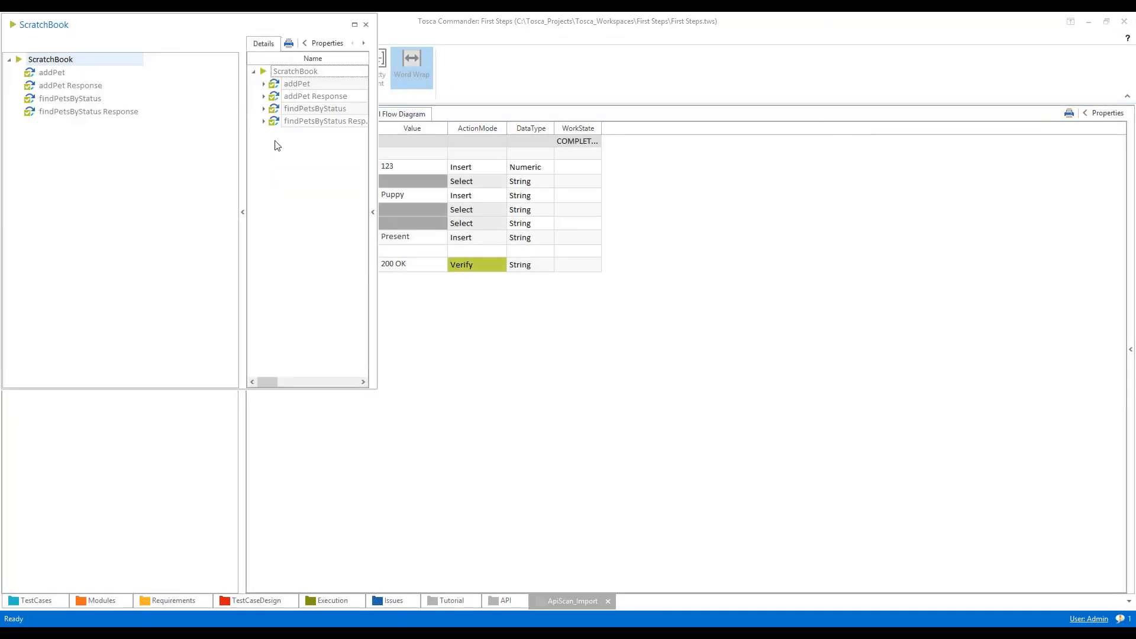
# Maximize the ScratchBook and fully expand the execution results of all test steps
pyautogui.click(242, 140)
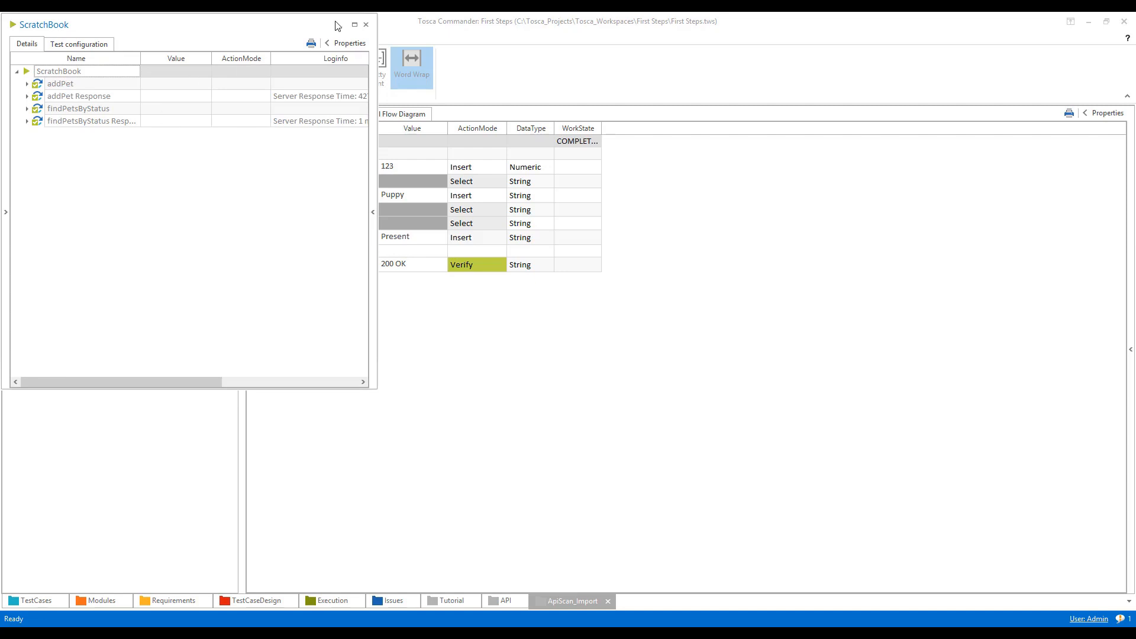
pyautogui.click(354, 25)
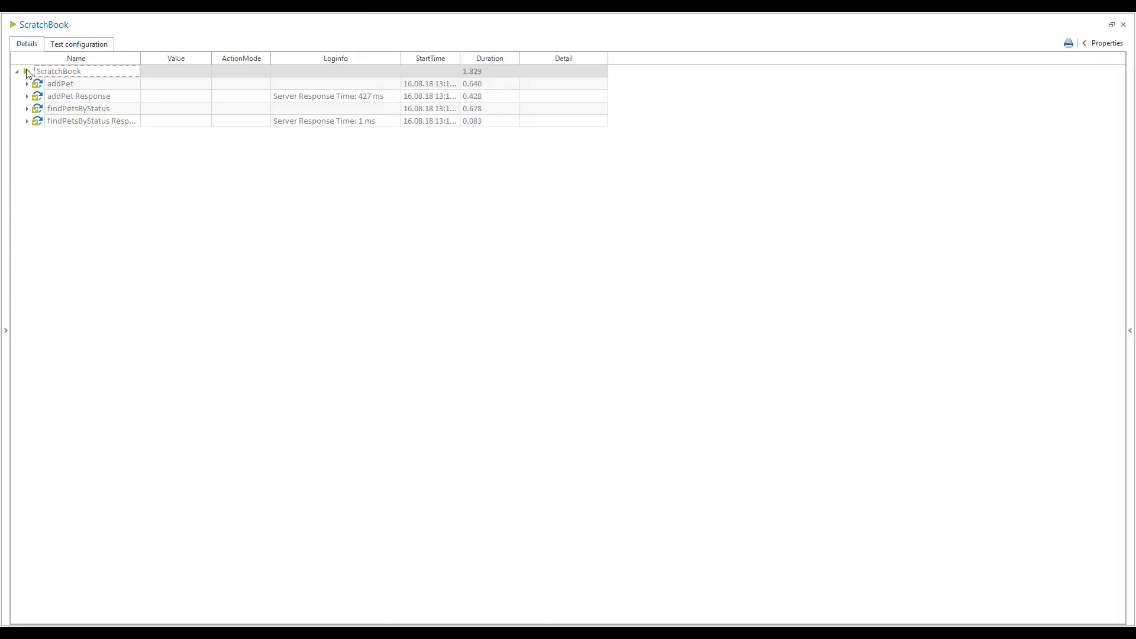
pyautogui.press('KP_Multiply')
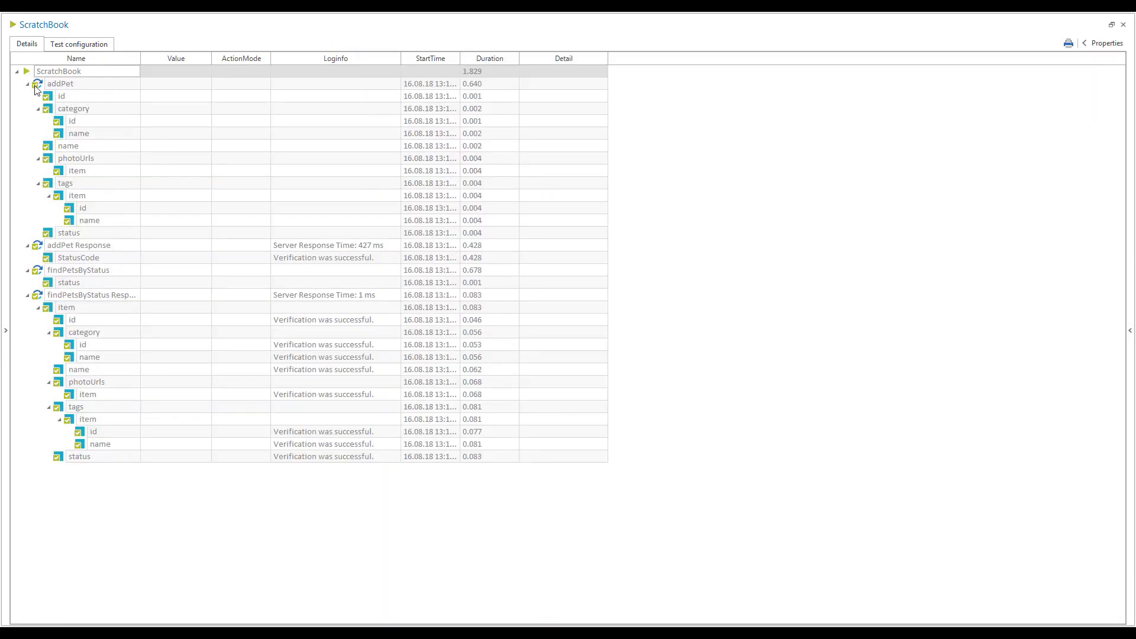
pyautogui.click(36, 86)
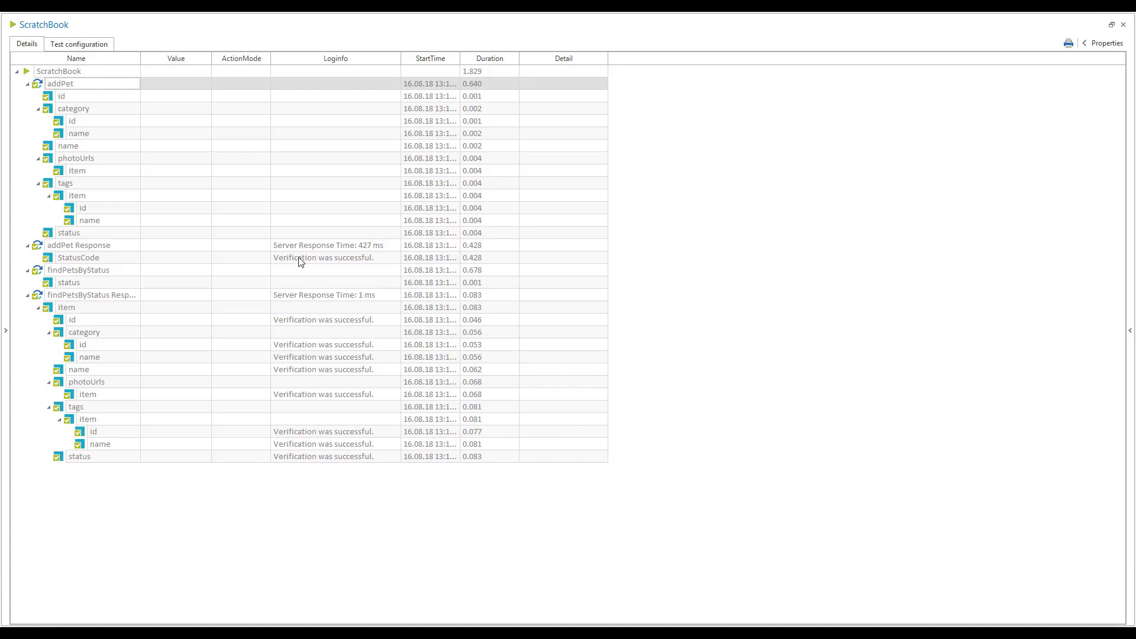
# Inspect the full verification log of the StatusCode under addPet Response, then close the log detail
pyautogui.click(358, 259)
pyautogui.click(394, 258)
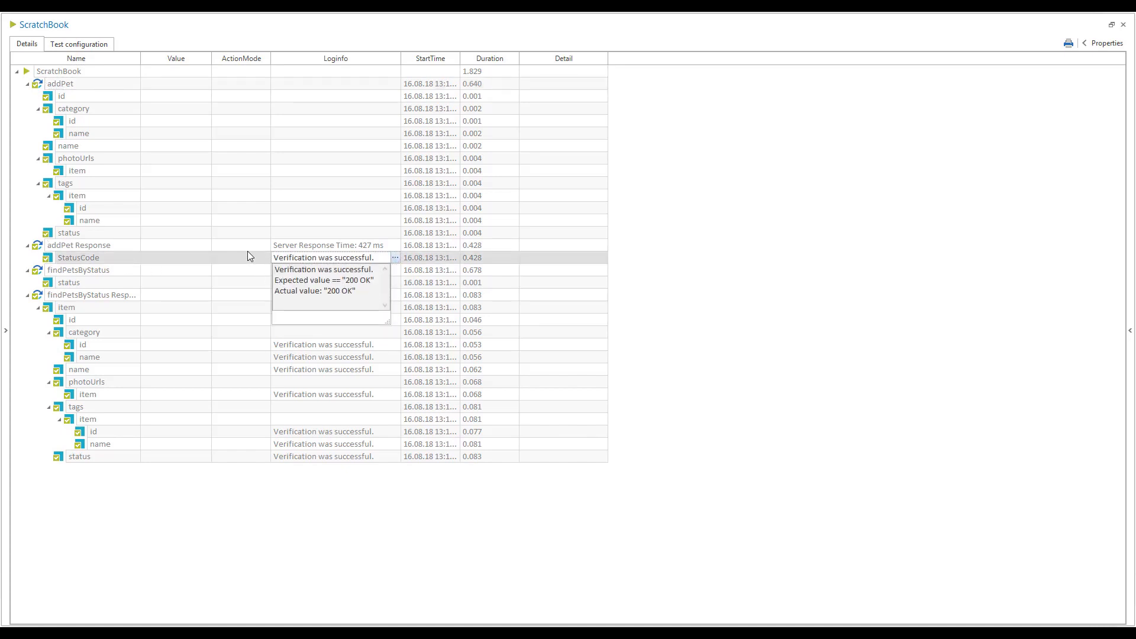
pyautogui.click(226, 183)
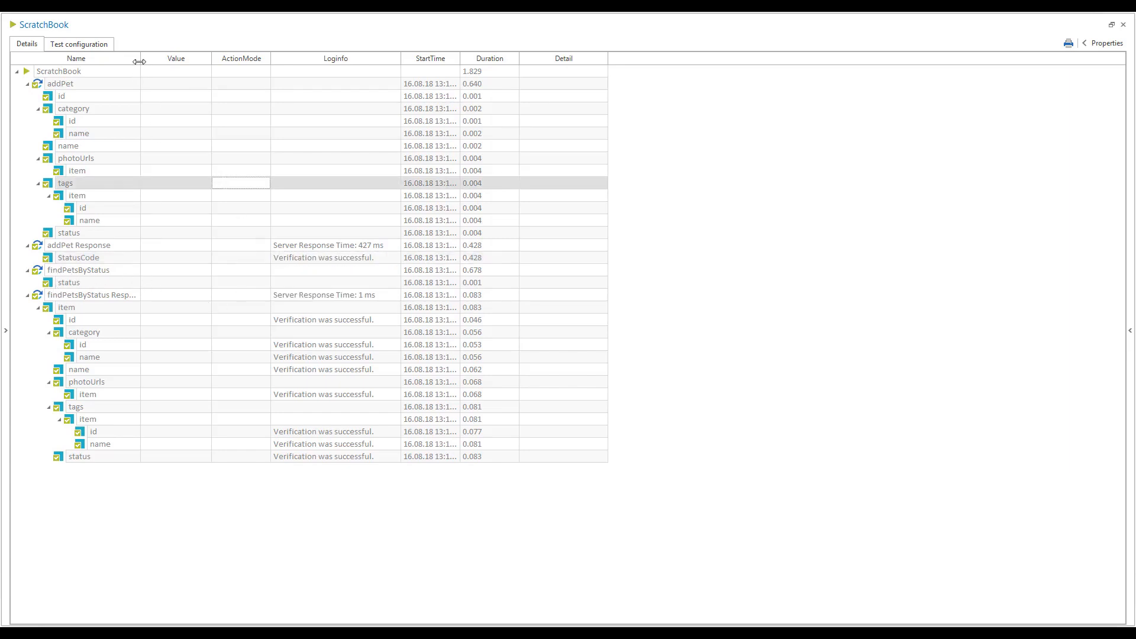
# Widen the Name column and inspect the full verification log of the status value under findPetsByStatus Response
pyautogui.moveTo(139, 61); pyautogui.dragTo(167, 62)
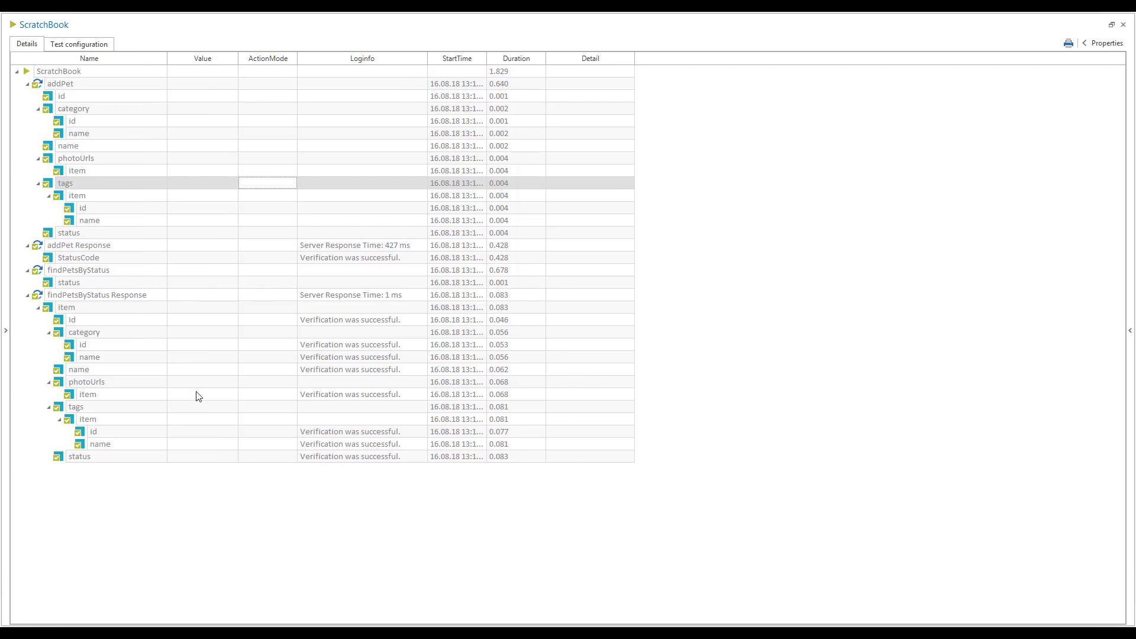
pyautogui.click(388, 459)
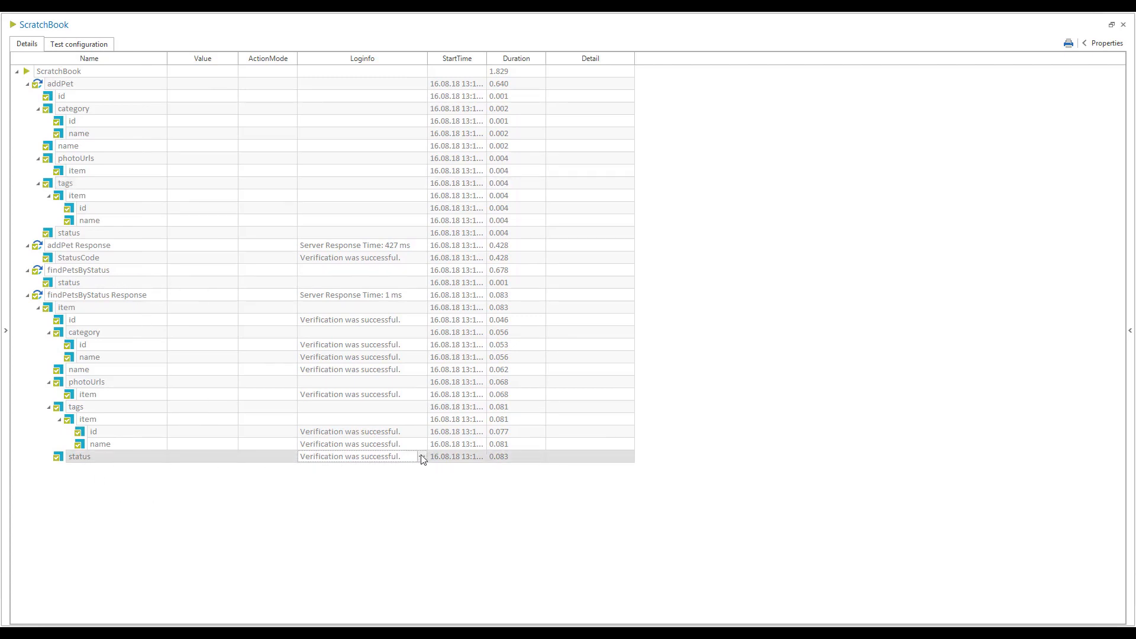
pyautogui.click(421, 457)
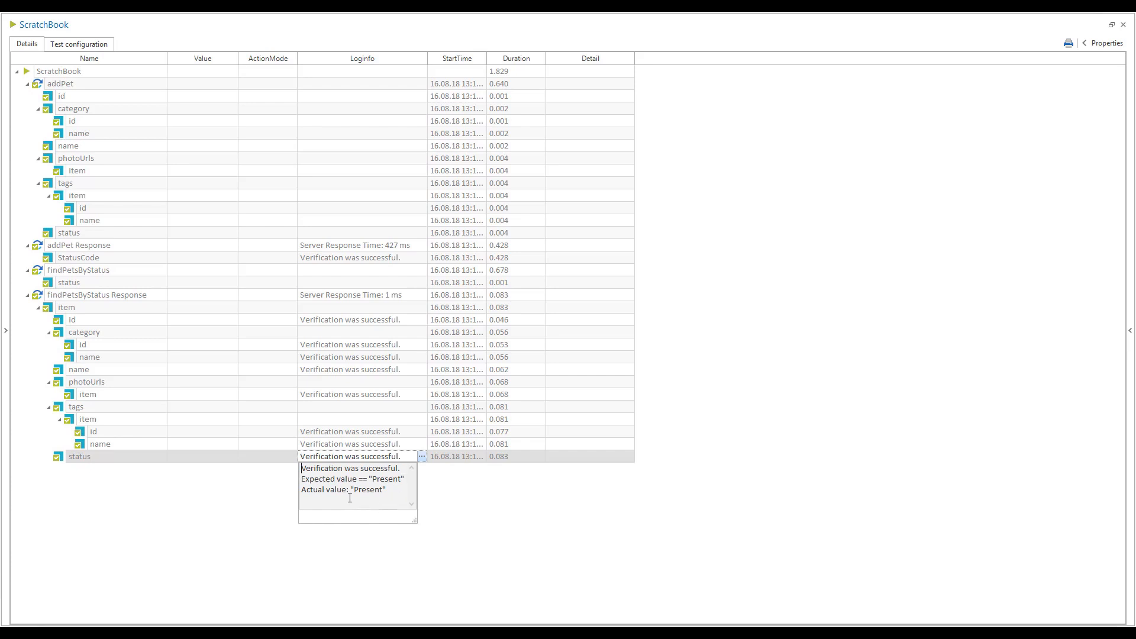
pyautogui.click(225, 494)
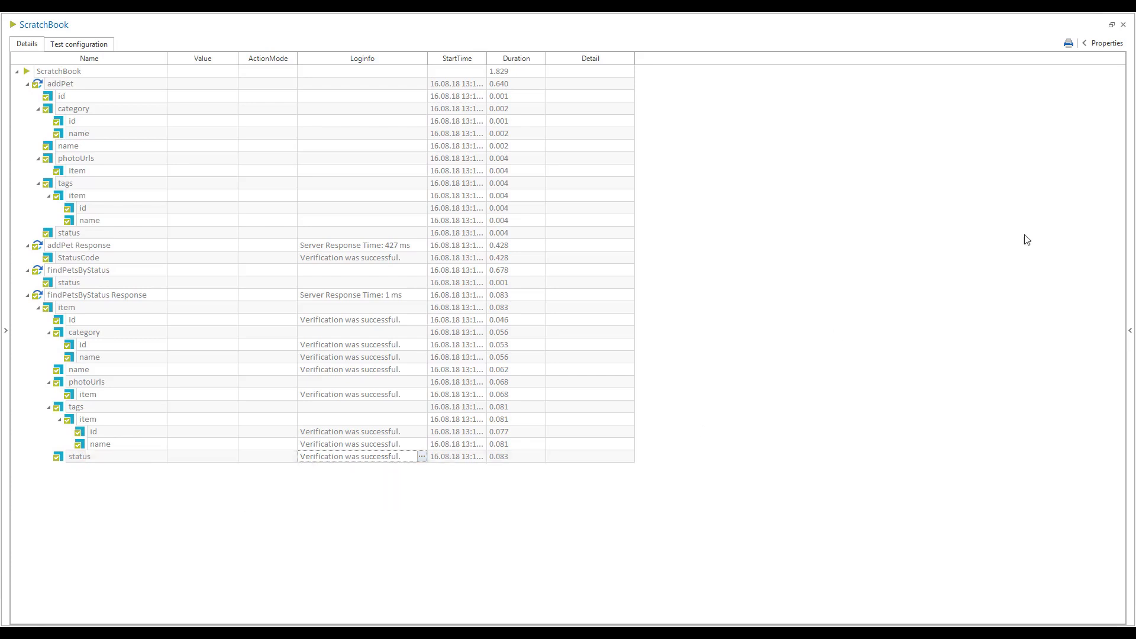
# Close the ScratchBook and review the test steps of both test cases in the TestCases folder
pyautogui.click(1123, 24)
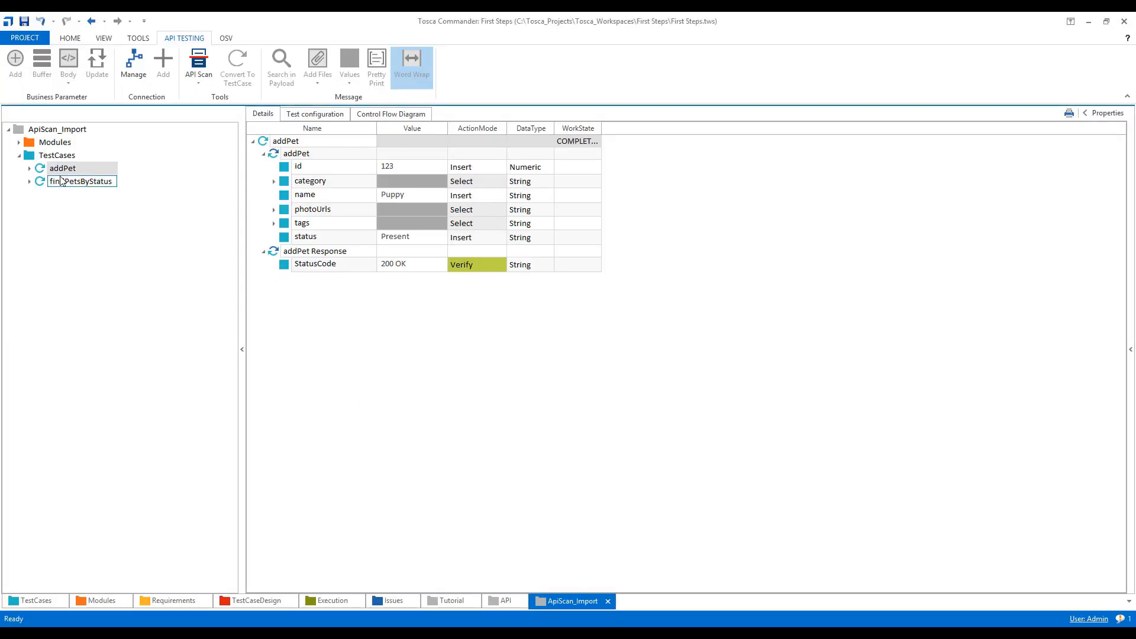
pyautogui.click(82, 181)
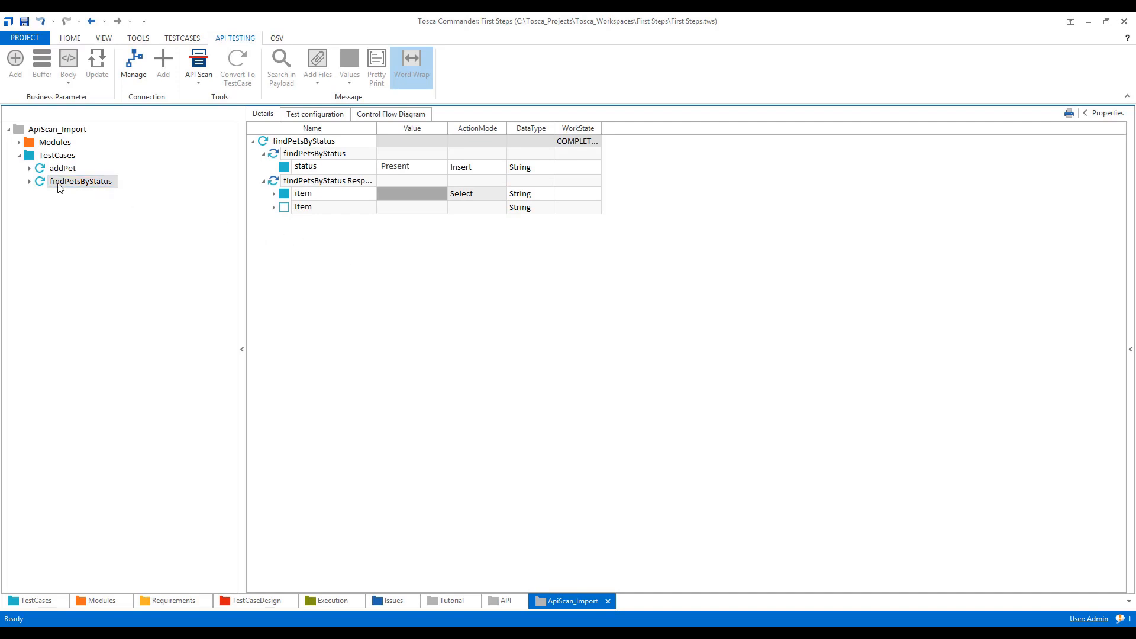
pyautogui.click(44, 166)
pyautogui.click(34, 155)
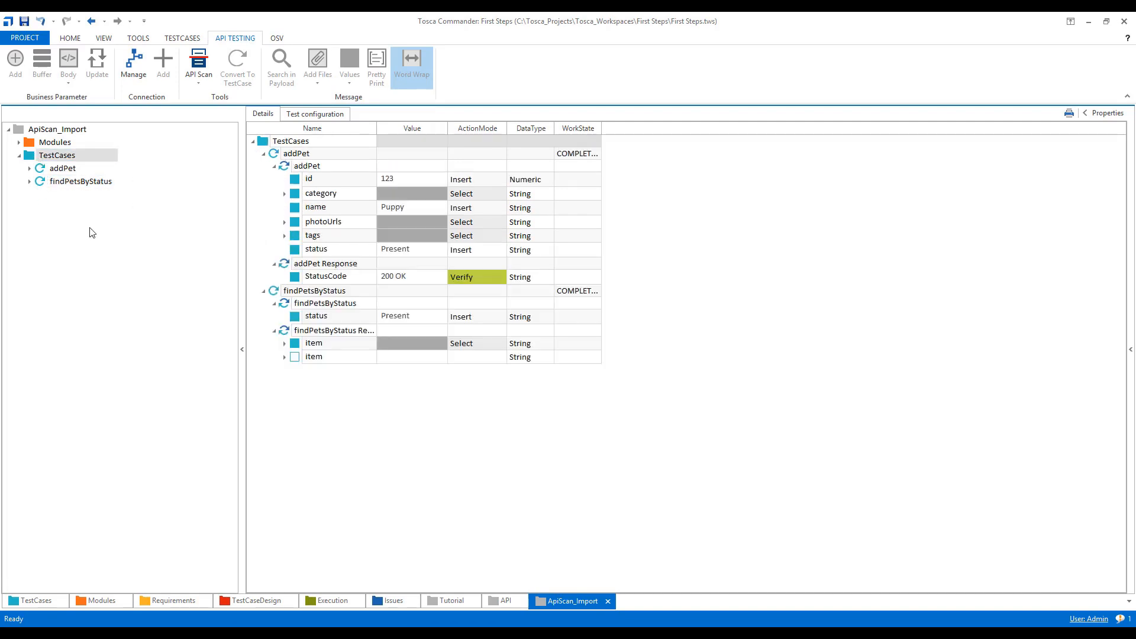